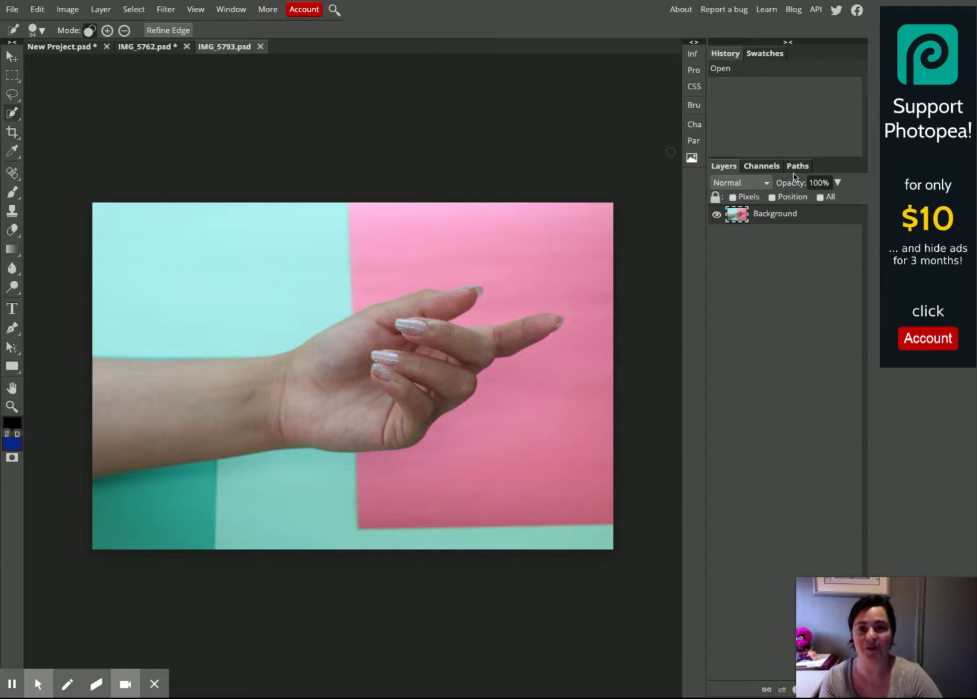
Examine the Move tool's Auto-Select and Transform controls options and the variants of the rectangle and lasso selection tools
left_click(12, 58)
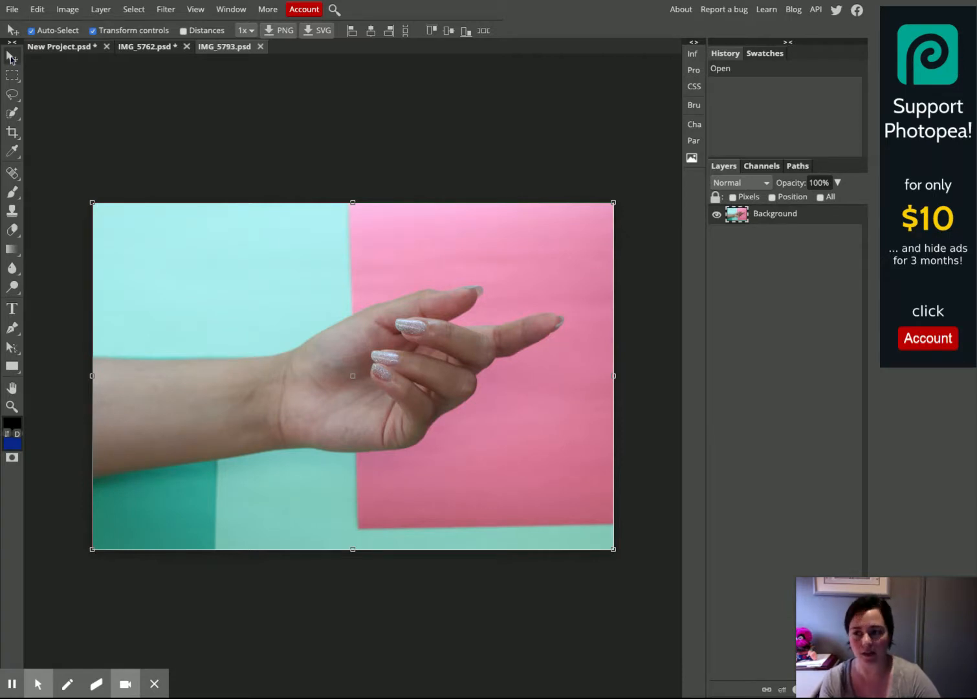
left_click(41, 34)
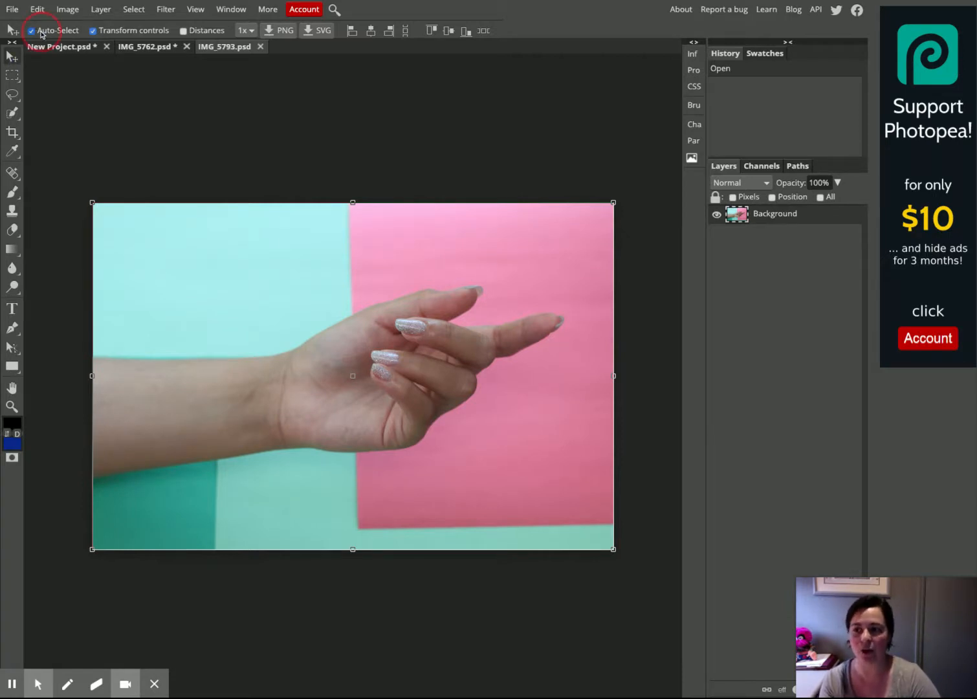
left_click(111, 32)
left_click(111, 35)
left_click(111, 31)
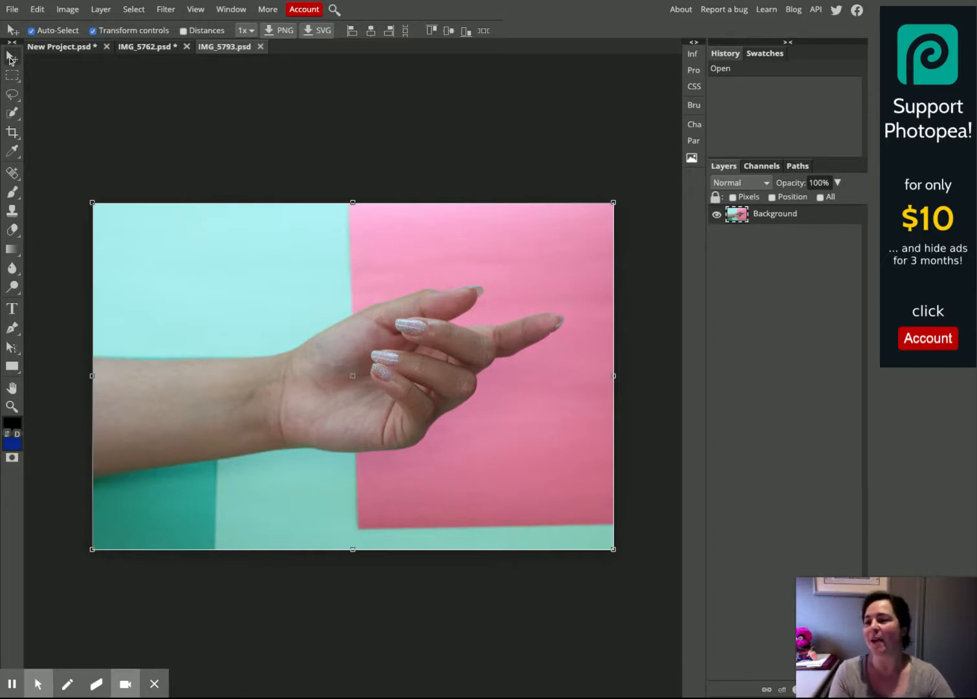
left_click(14, 96)
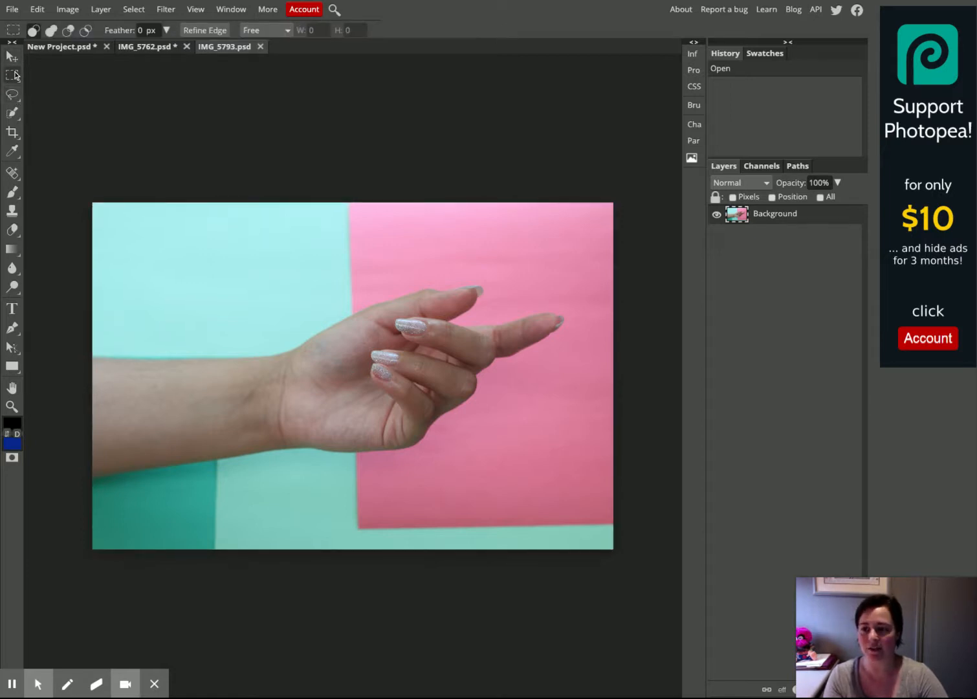
right_click(15, 75)
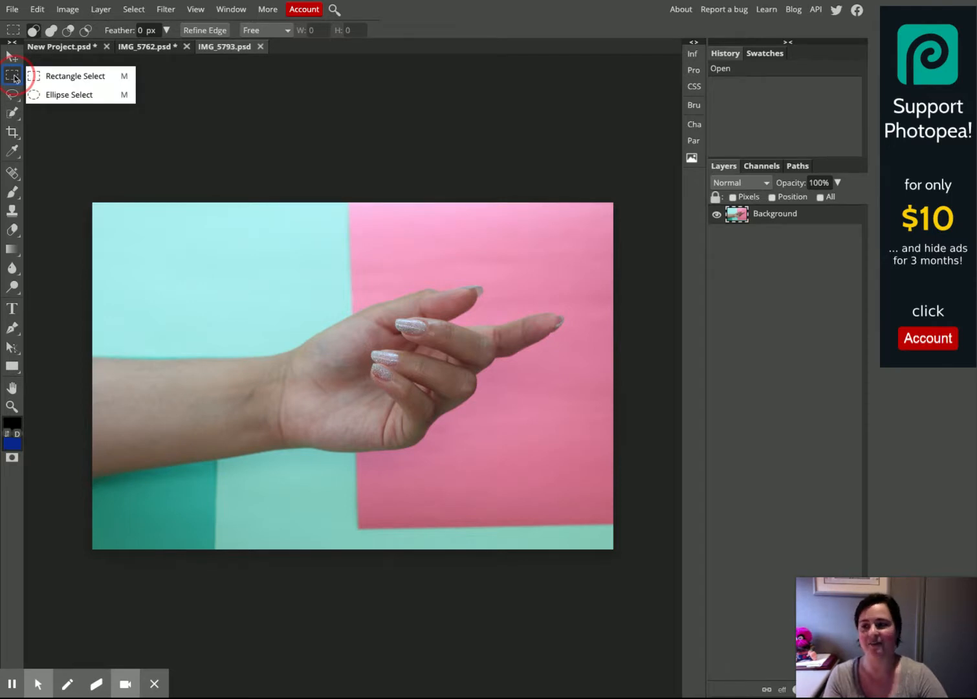
left_click(13, 96)
right_click(14, 97)
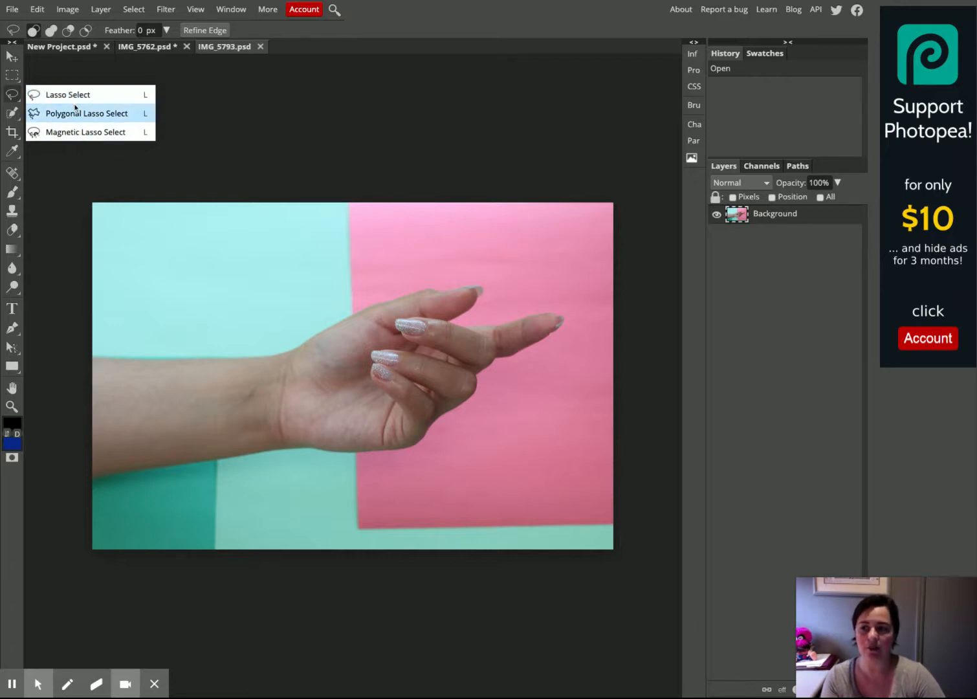
left_click(18, 96)
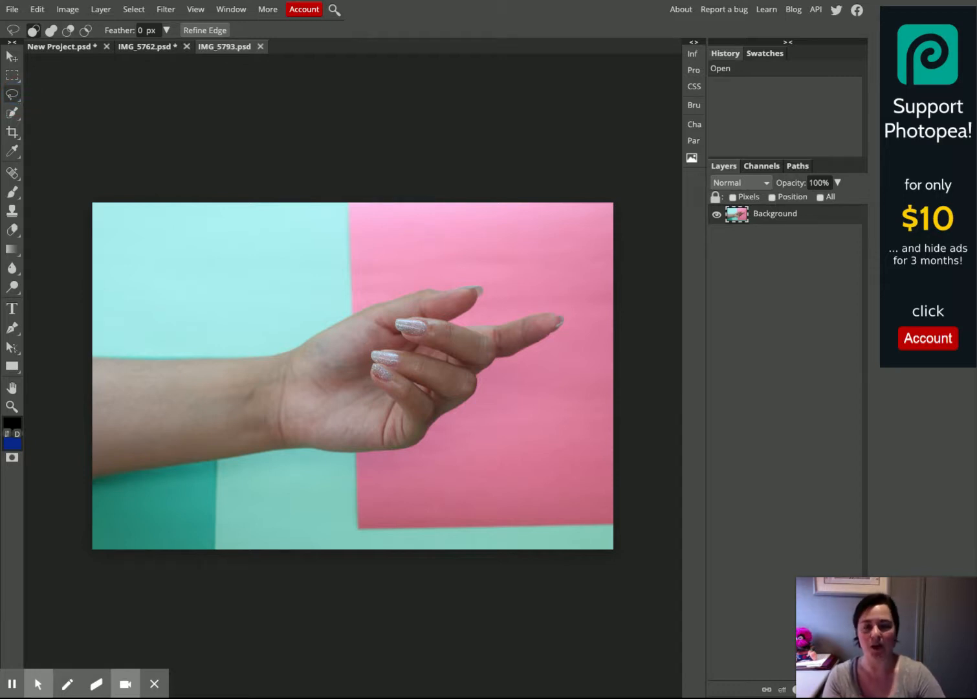
Make an initial selection of the hand and forearm with the Quick Selection tool
left_click(11, 116)
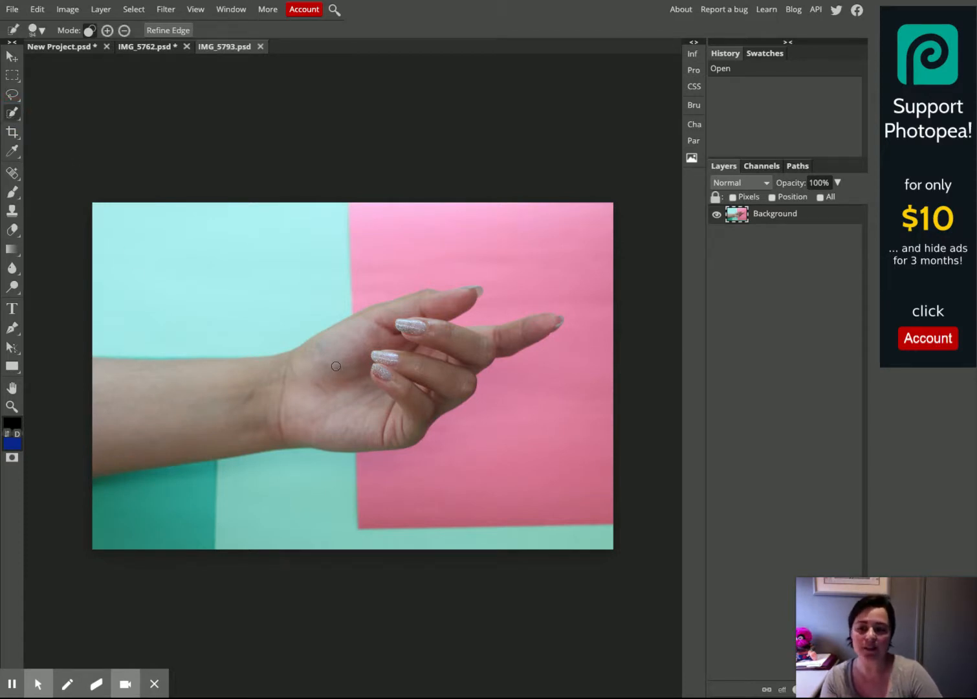
left_click_drag(337, 366, 326, 380)
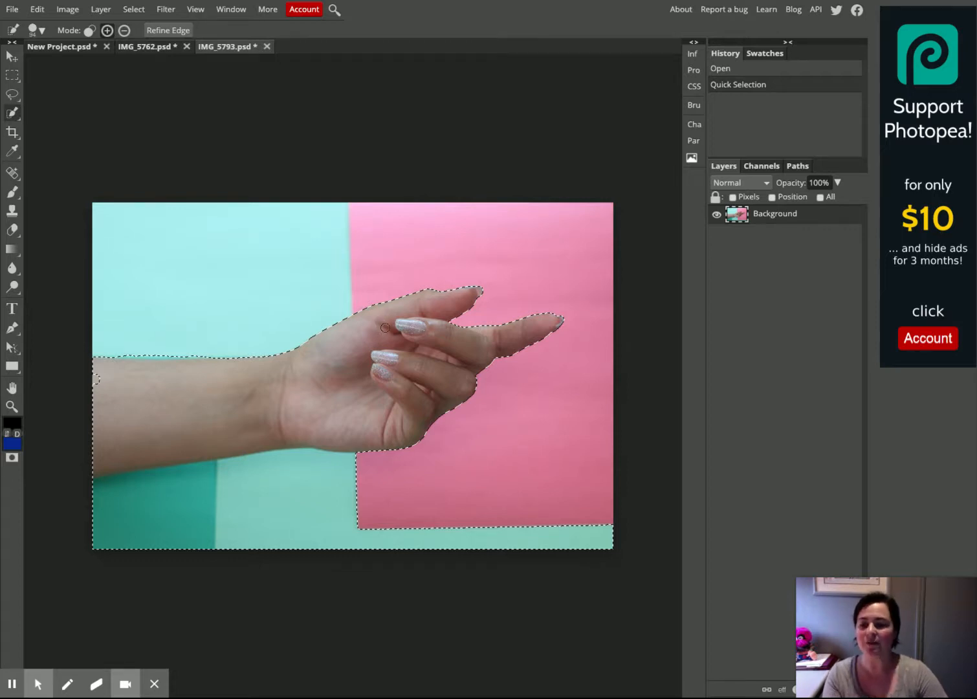
right_click(13, 114)
left_click(91, 134)
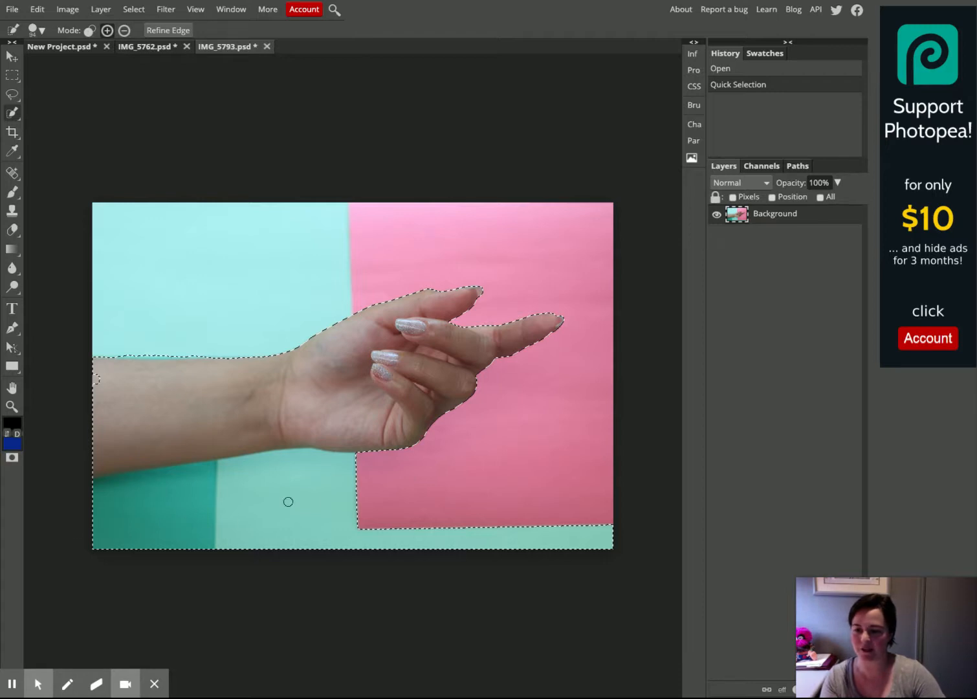
left_click(500, 536)
mouse_move(501, 536)
left_mouse_down()
mouse_move(474, 526)
mouse_move(367, 525)
left_mouse_up()
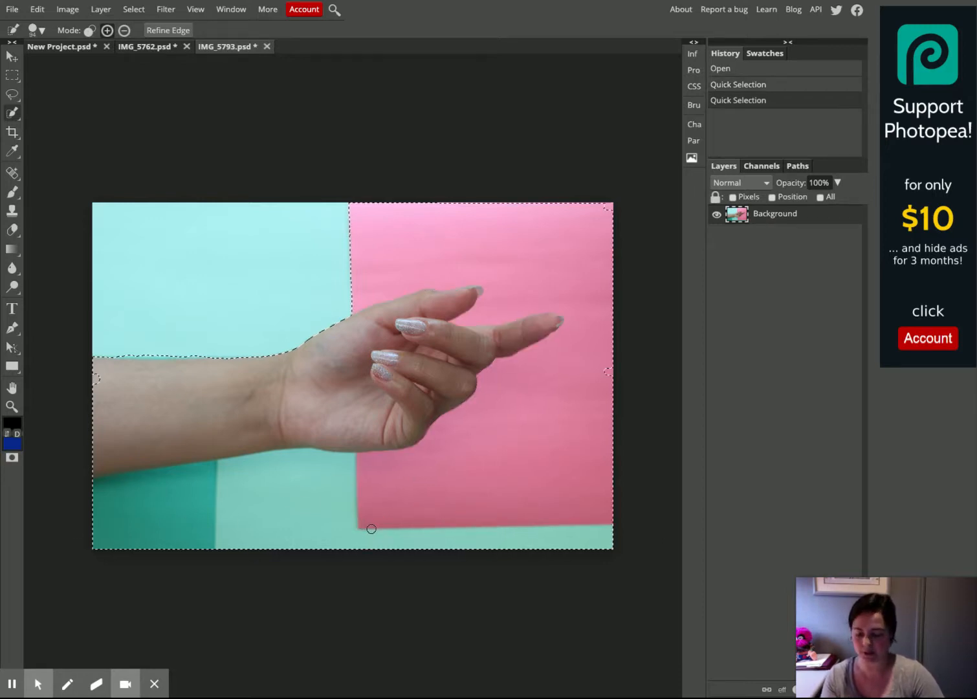
key("ctrl+z")
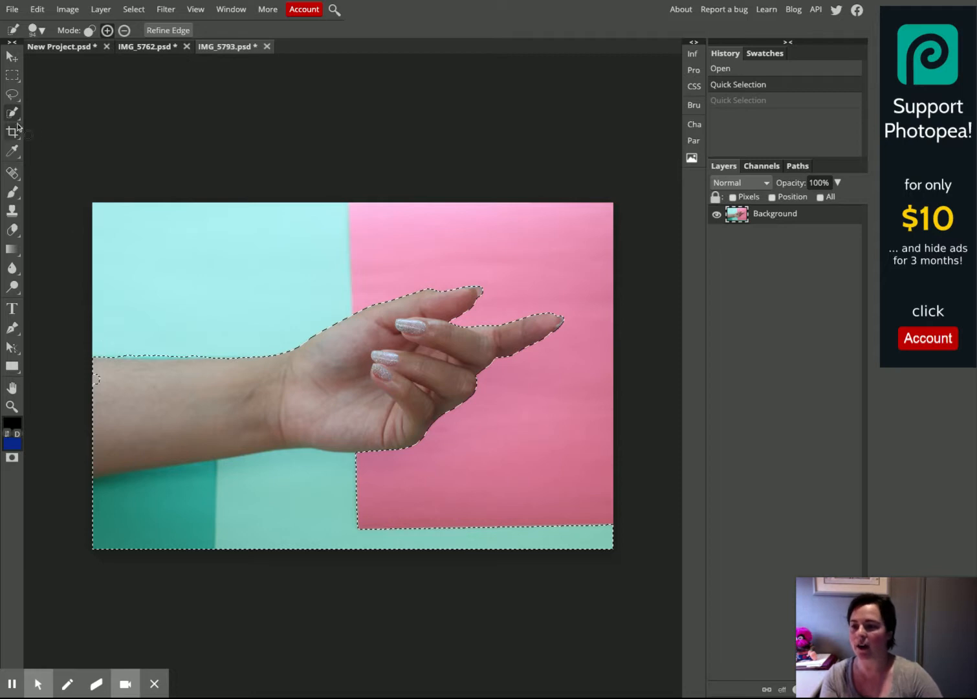
Subtract the pale green, pink and dark green background areas below the arm from the quick selection
left_click(125, 34)
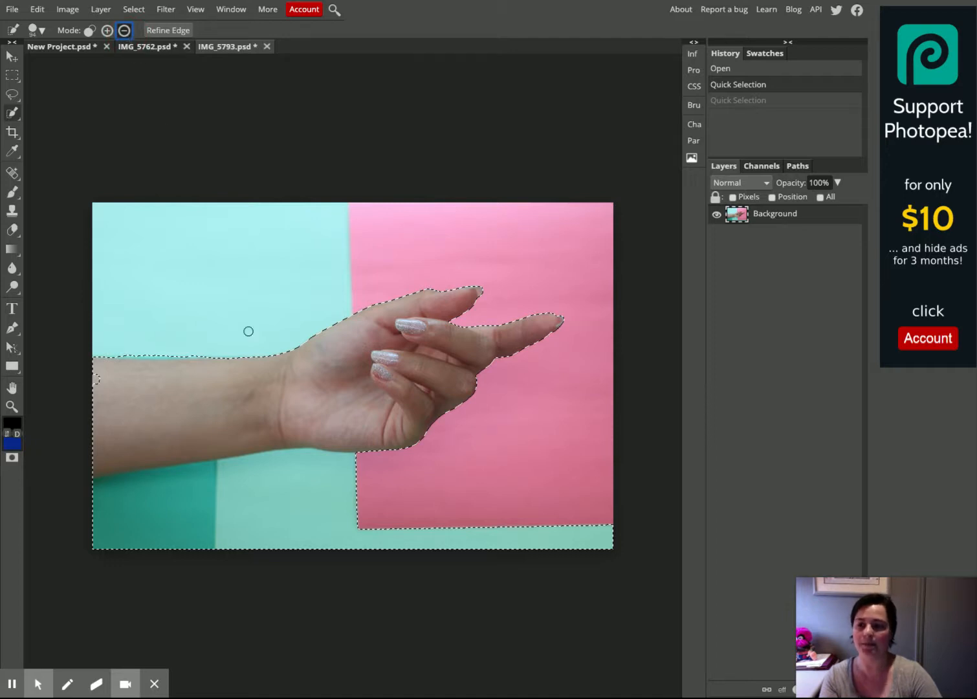
left_click(310, 471)
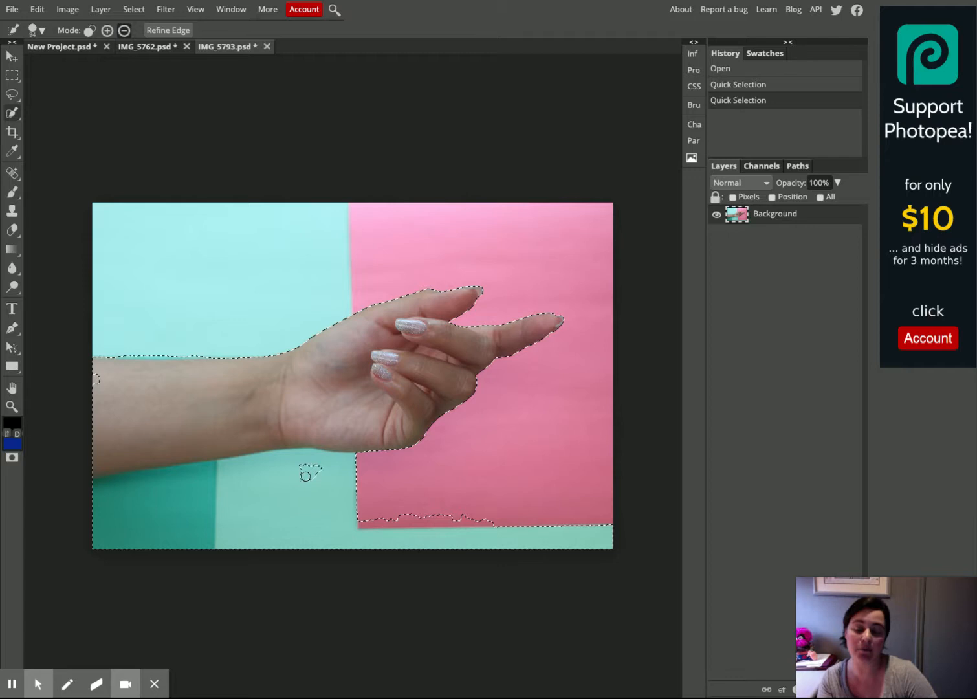
left_click(288, 466)
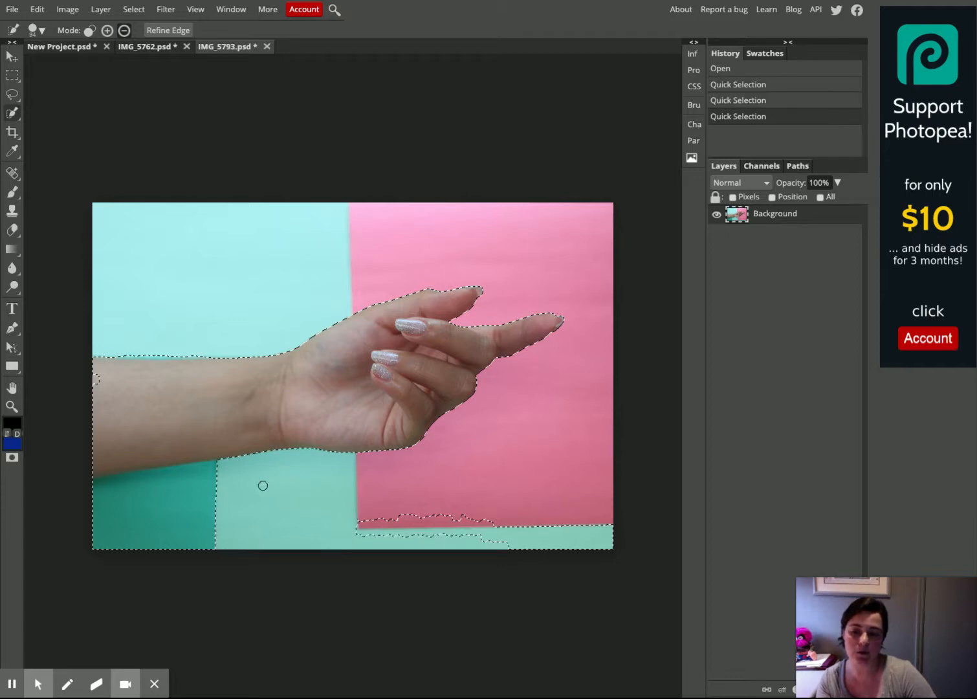
left_click(377, 527)
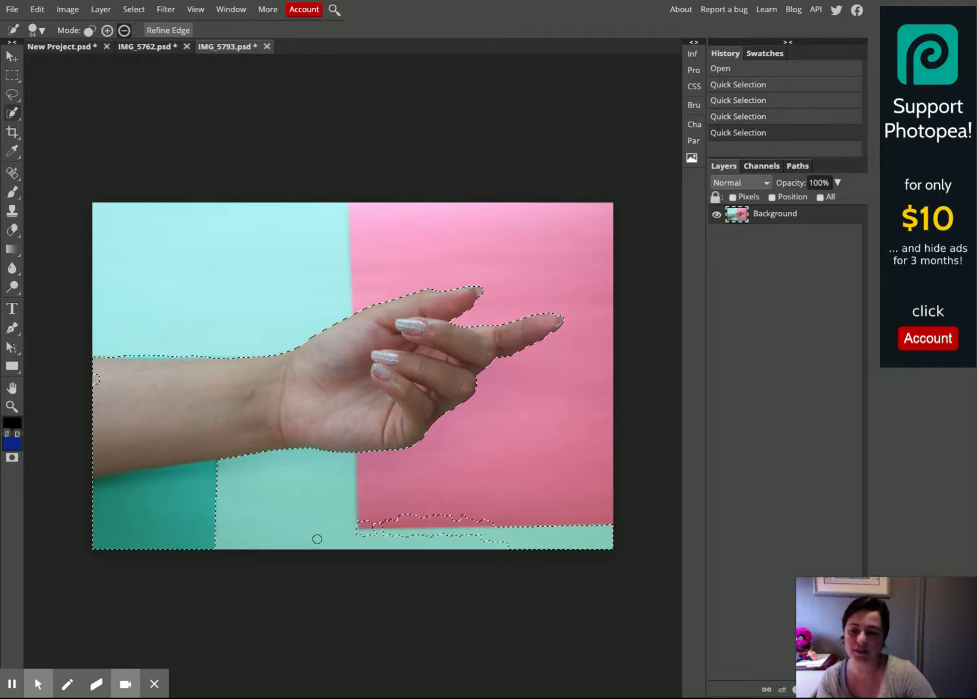
left_click(370, 530)
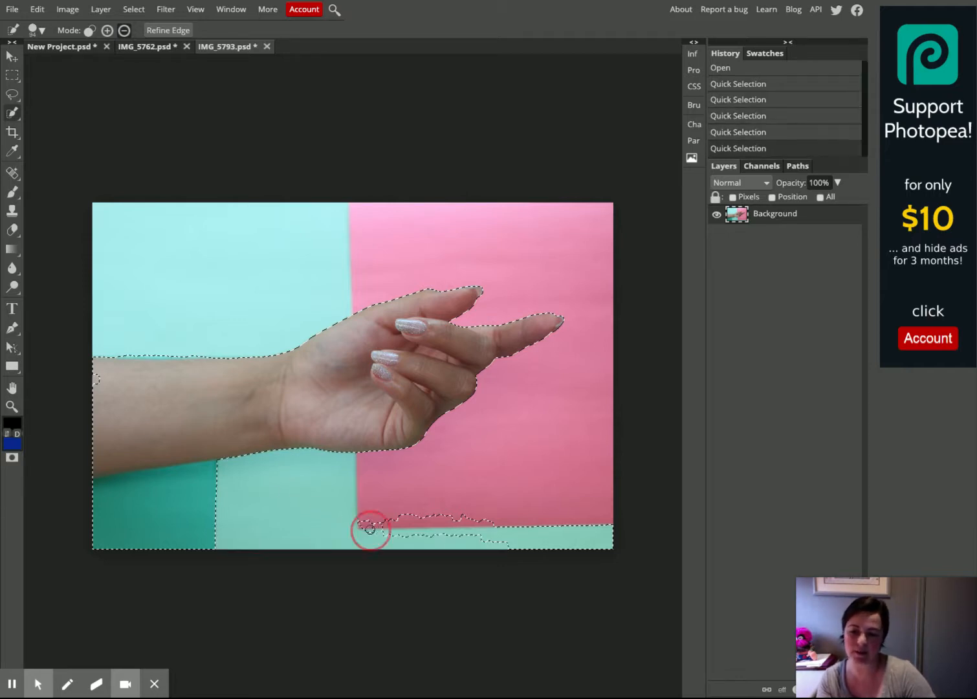
left_click(402, 528)
left_click(410, 520)
left_click(453, 527)
left_click(432, 524)
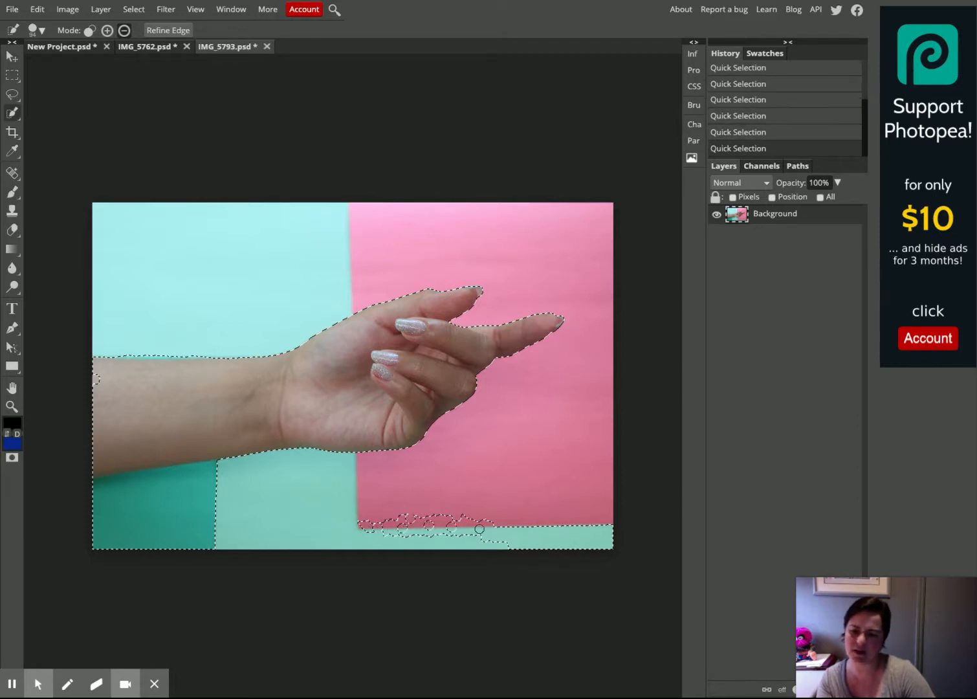
mouse_move(479, 529)
left_mouse_down()
mouse_move(388, 523)
mouse_move(508, 532)
mouse_move(405, 518)
mouse_move(377, 524)
mouse_move(369, 540)
mouse_move(439, 528)
mouse_move(631, 538)
mouse_move(534, 549)
mouse_move(490, 544)
mouse_move(608, 532)
mouse_move(554, 544)
mouse_move(471, 533)
left_mouse_up()
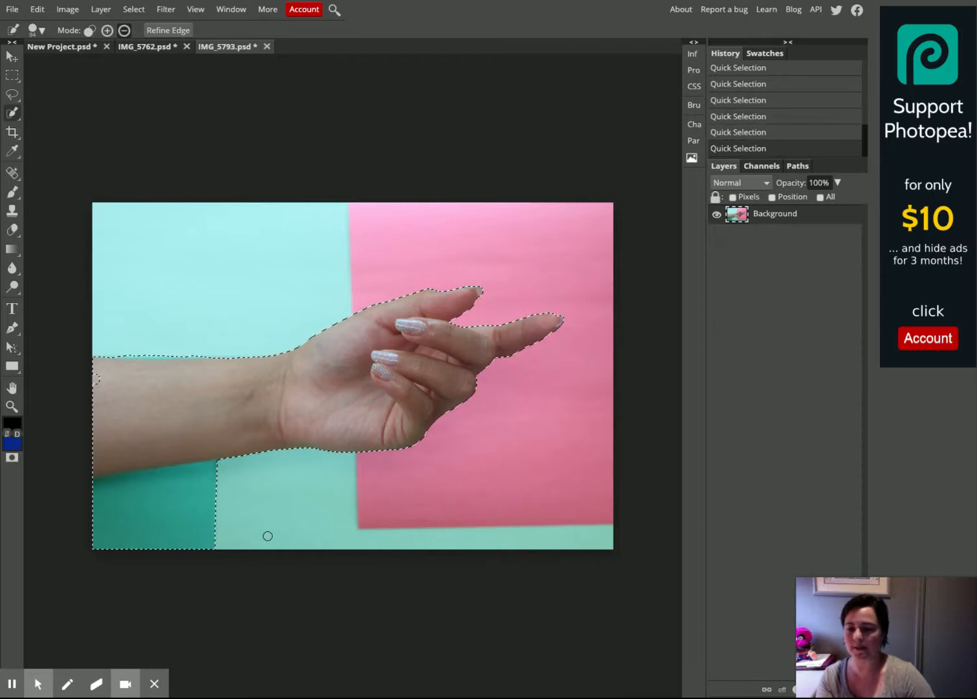
left_click(176, 499, "alt")
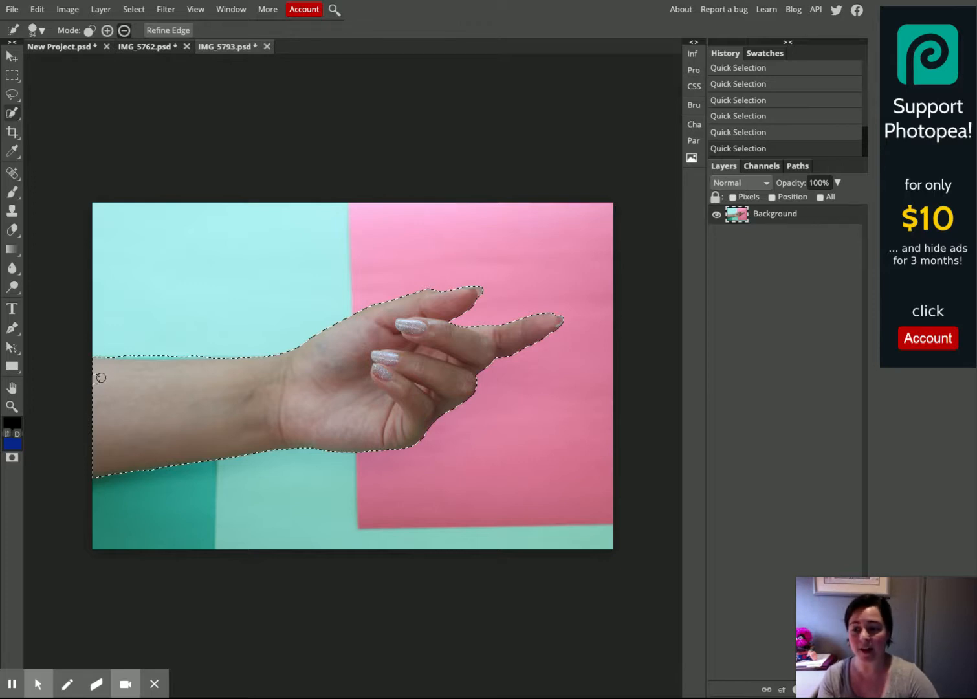
Subtract the teal fringe along the forearm's upper edge from the selection with the Quick Selection brush set to 41 px
left_click(108, 33)
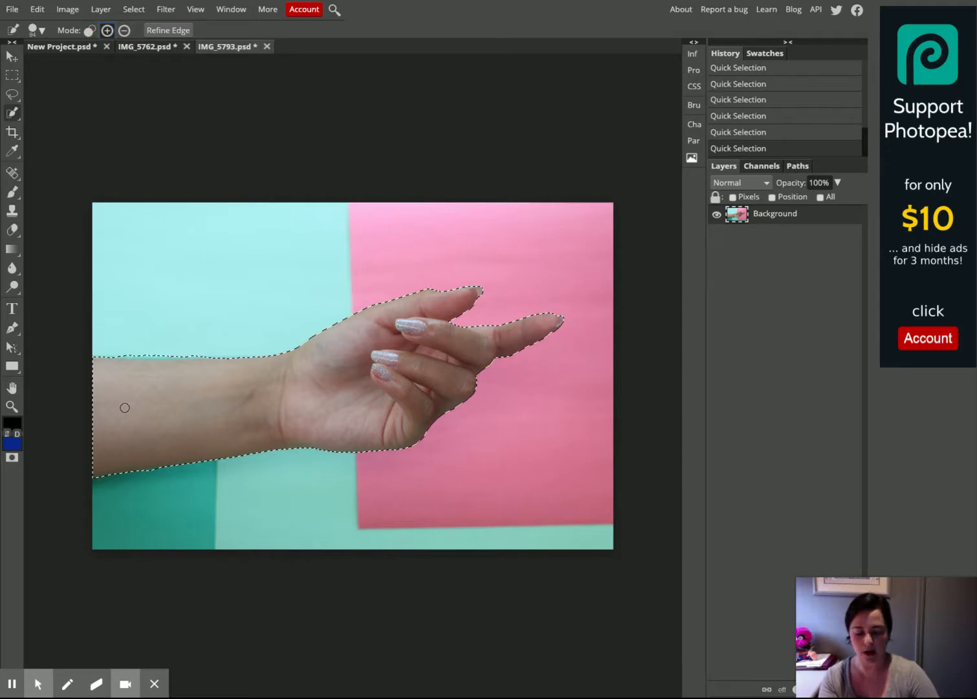
left_click(11, 407)
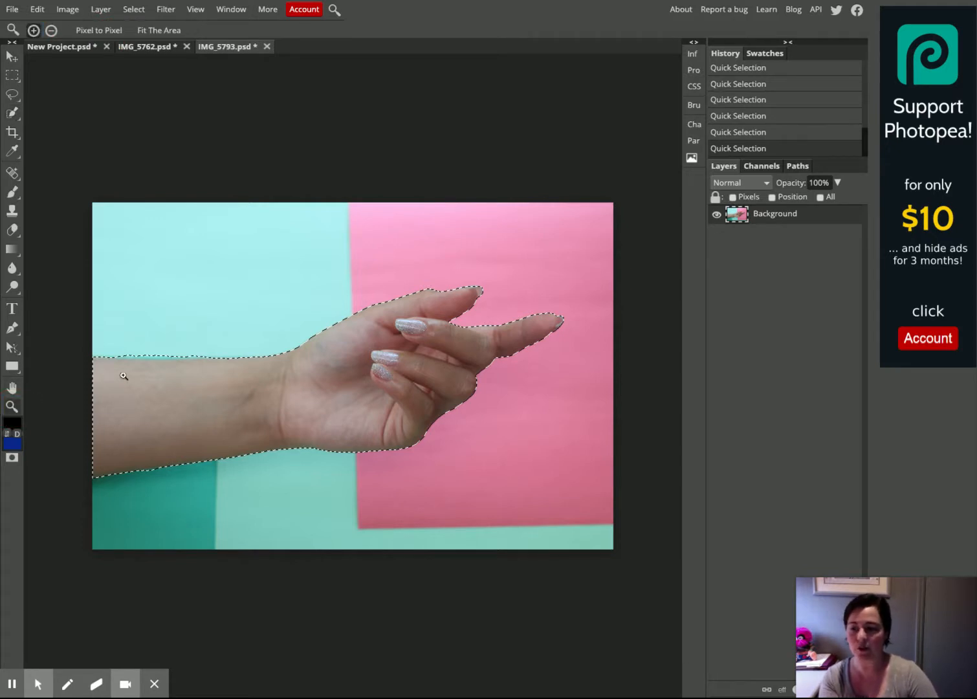
left_click(209, 382)
left_click(380, 382)
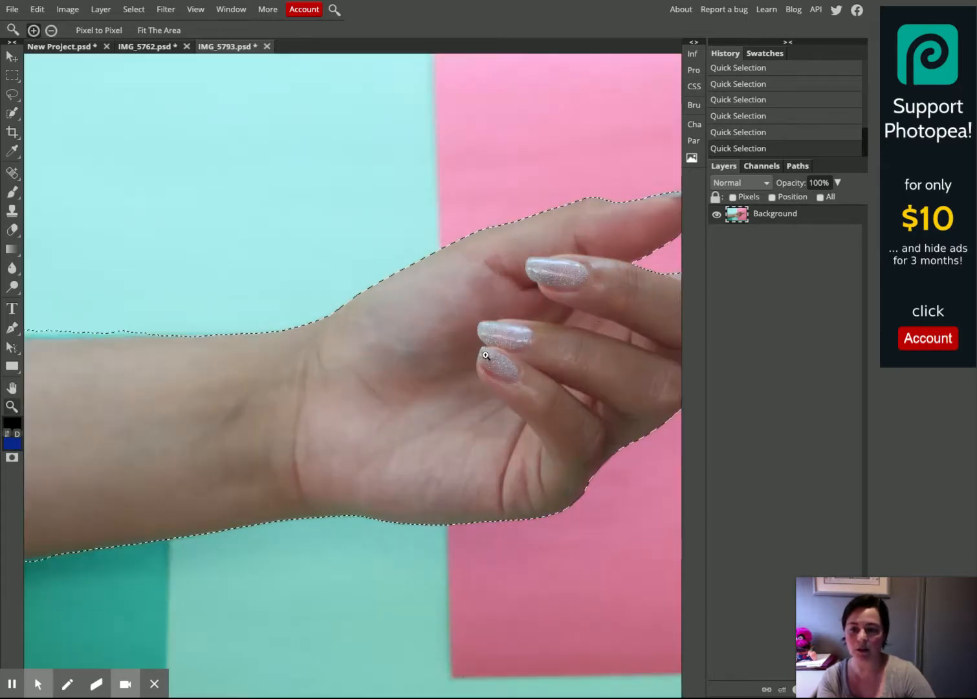
left_click(487, 355)
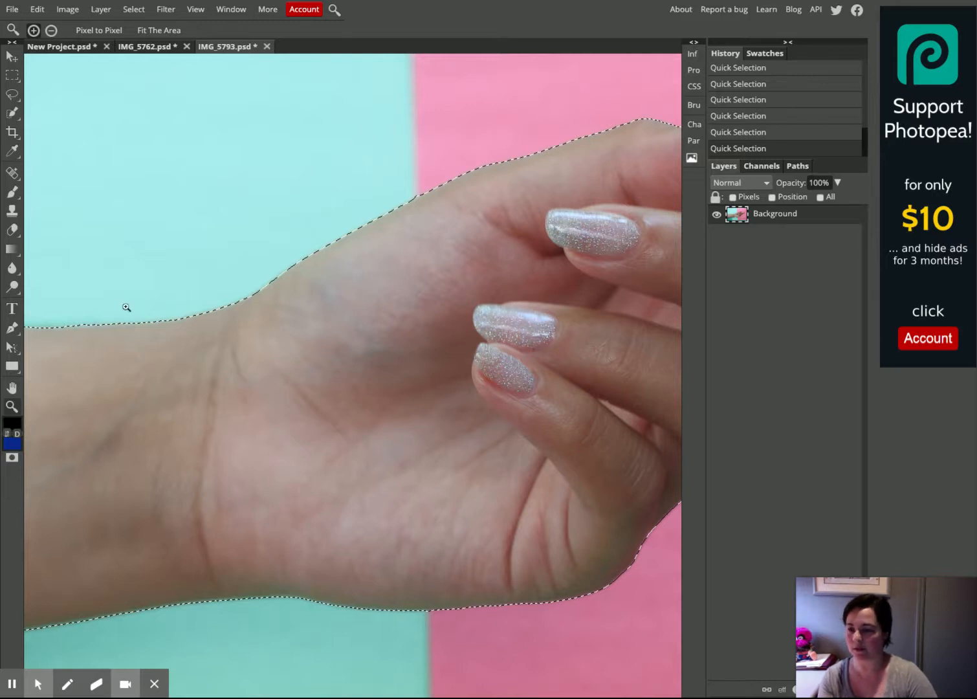
left_click(11, 388)
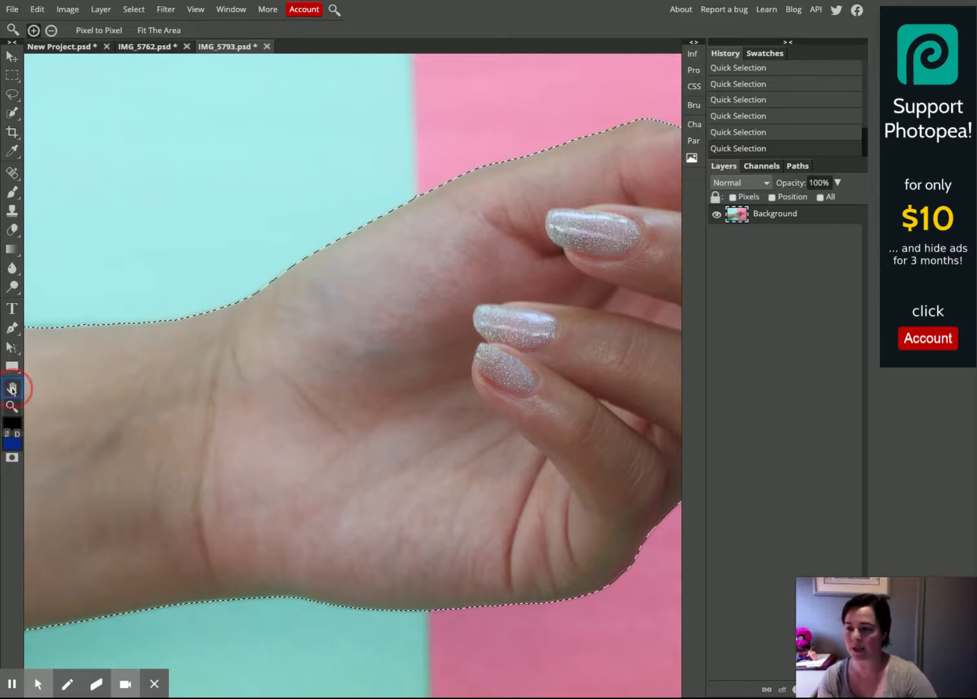
left_click(19, 393)
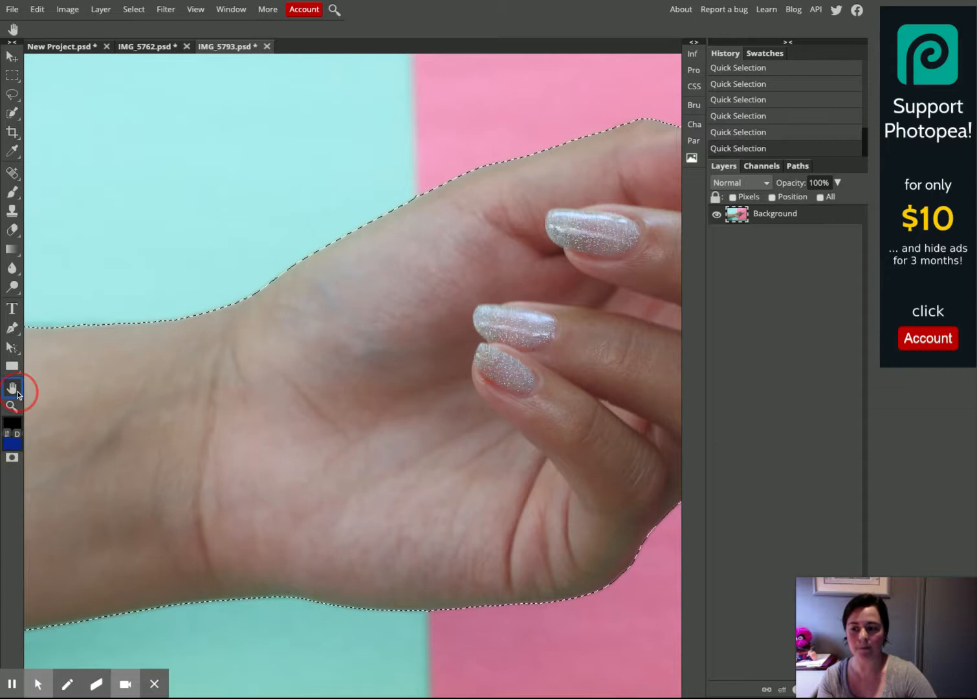
left_click_drag(61, 379, 619, 334)
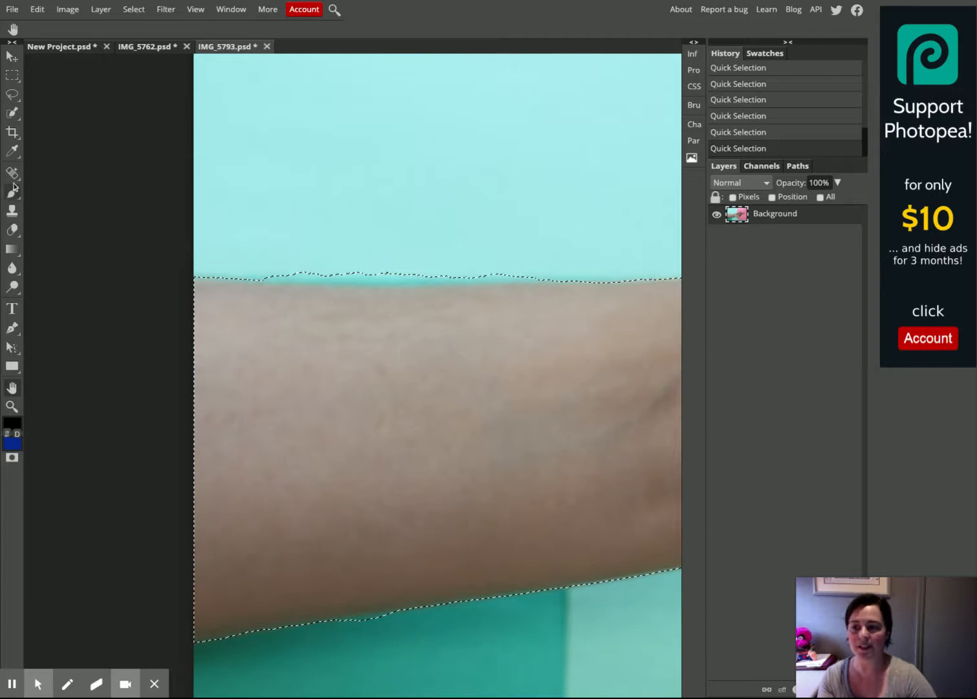
left_click(11, 119)
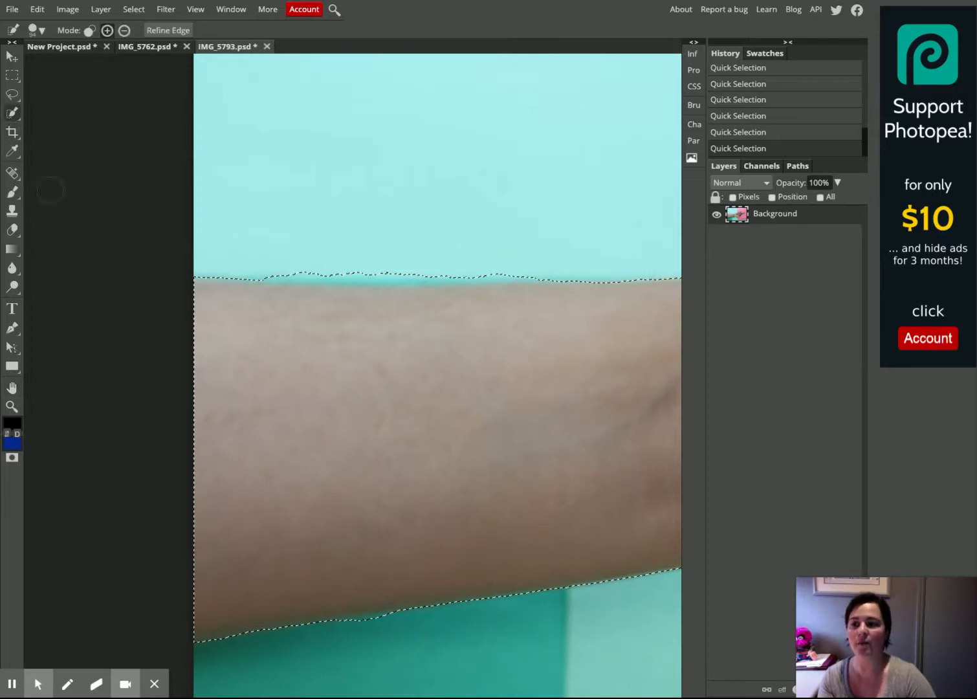
left_click(126, 32)
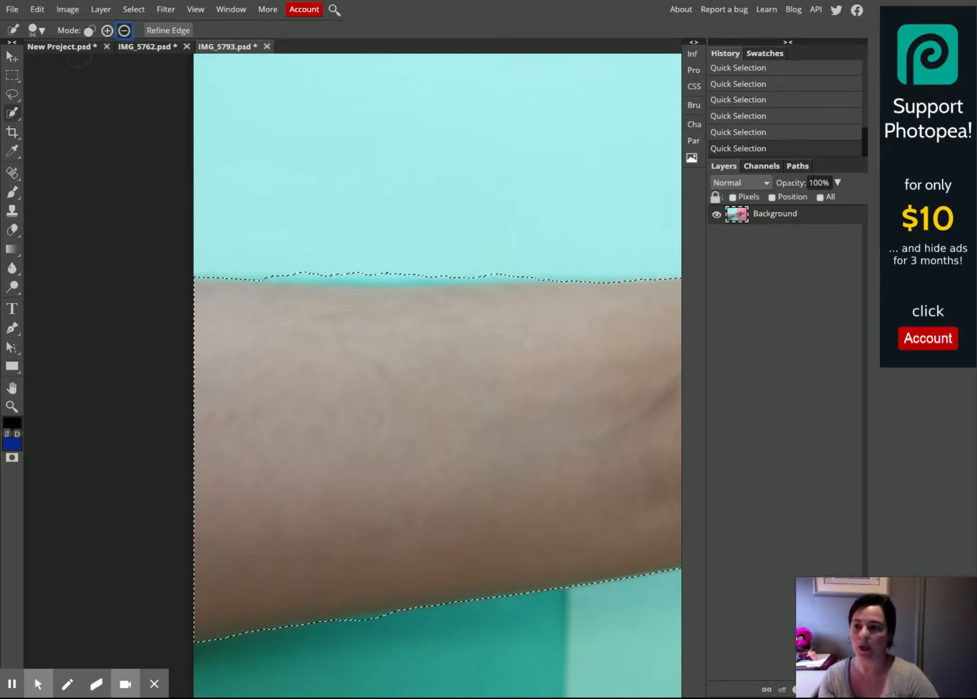
left_click(35, 30)
left_click(78, 65)
left_click_drag(79, 65, 75, 65)
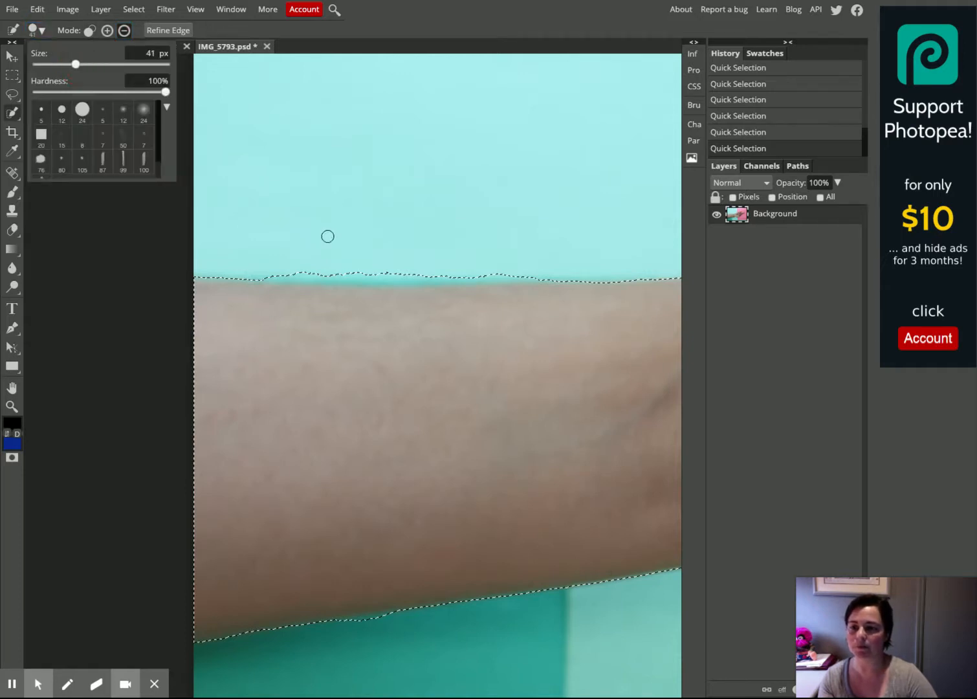
left_click(342, 277)
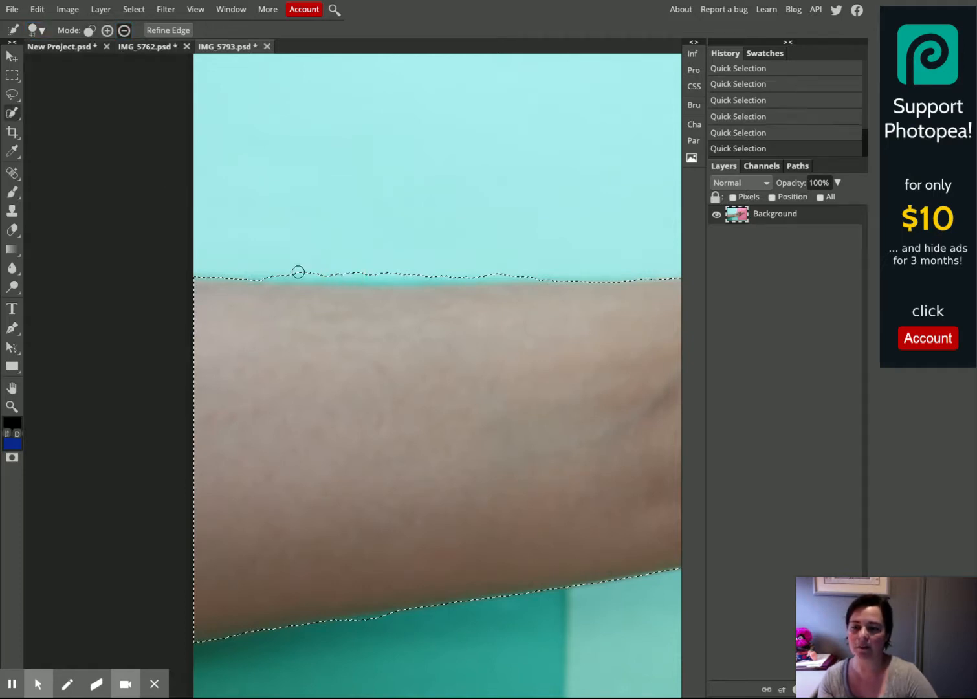
left_click_drag(285, 273, 312, 272)
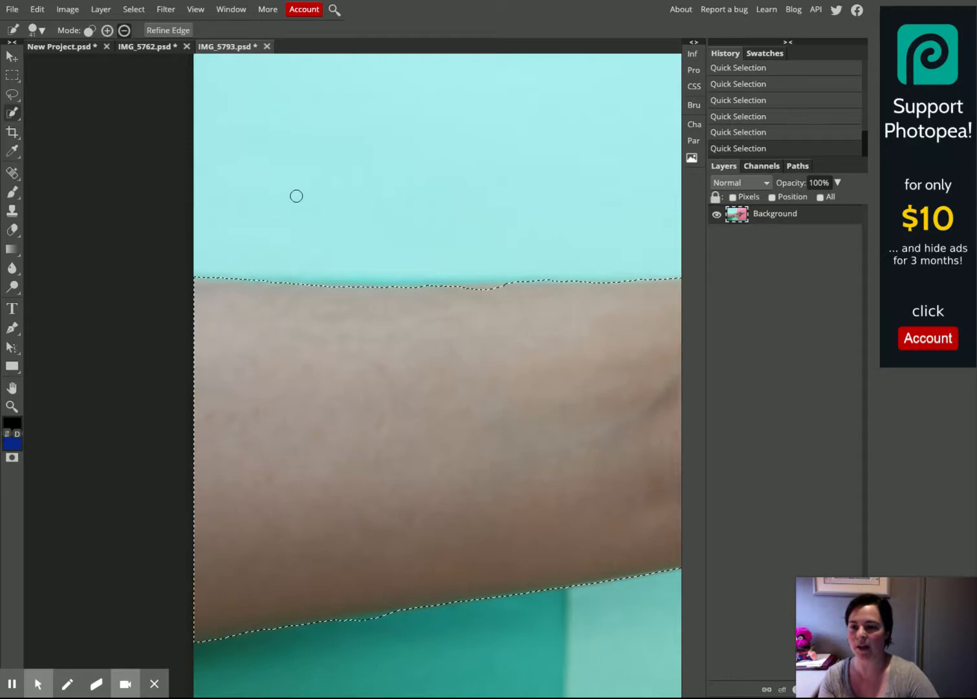
Add the cut-off notch of skin on the forearm's upper edge back to the selection
left_click(107, 30)
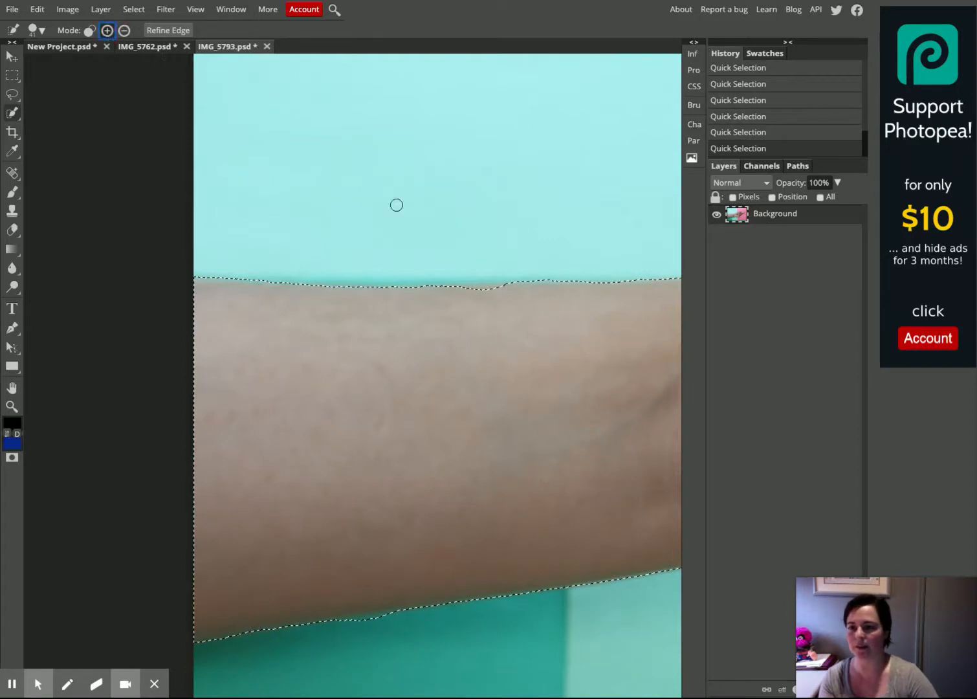
left_click(485, 291)
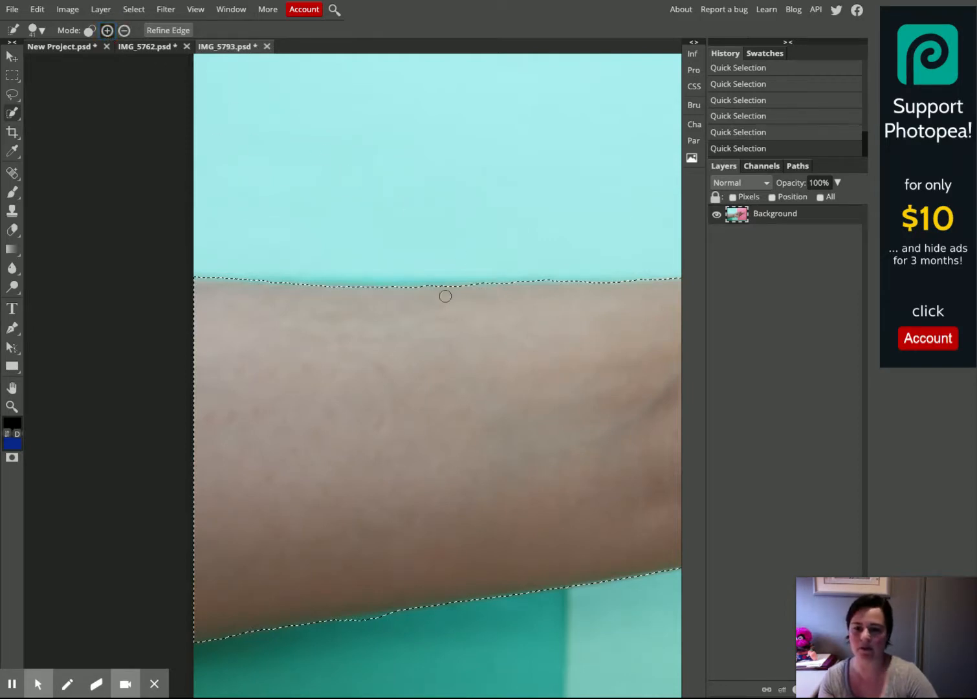
Open Refine Edge for the arm selection and cycle through the white, grey and black brushes, ending on black
left_click(165, 34)
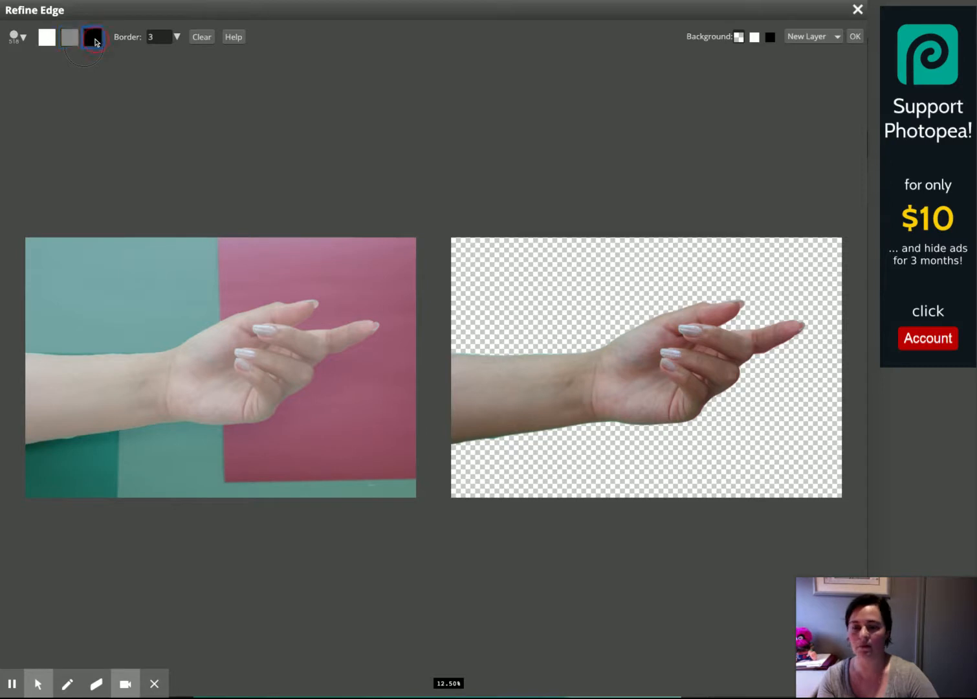
left_click(51, 42)
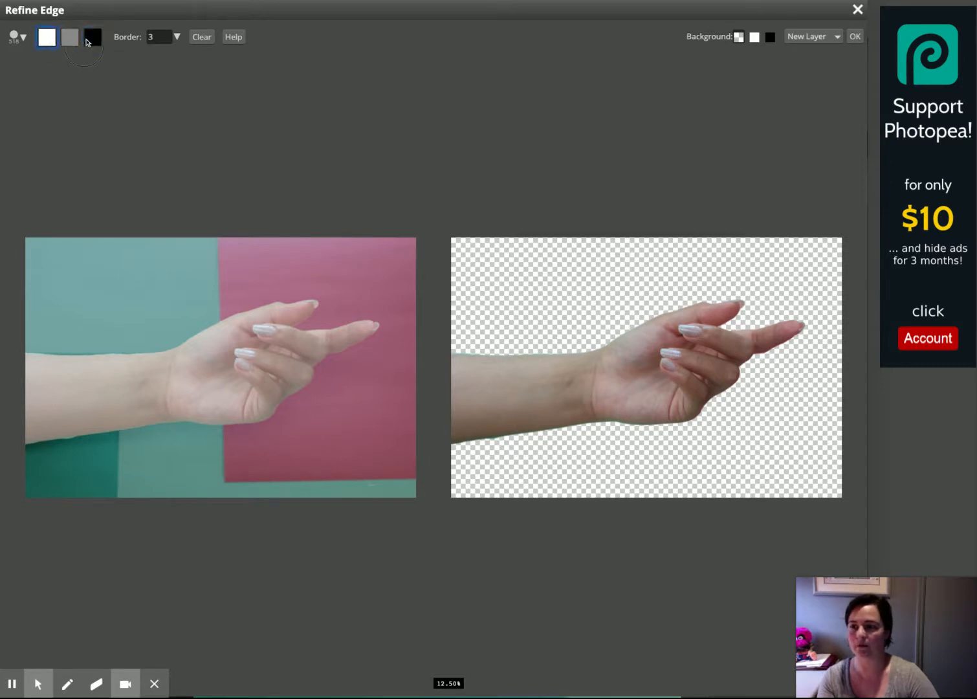
left_click(72, 41)
left_click(92, 43)
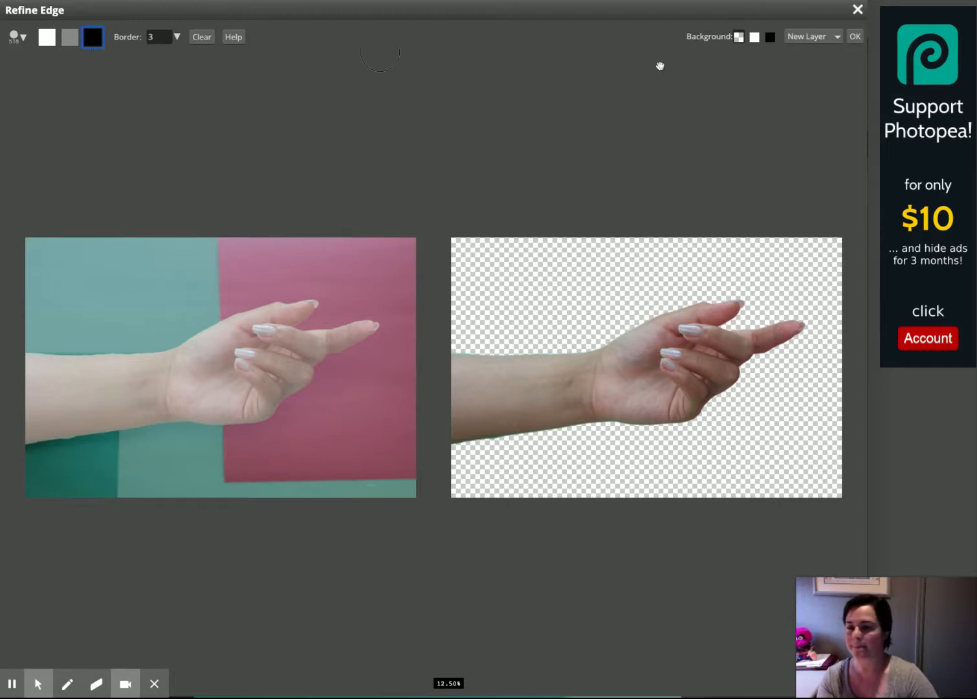
Compare the arm cutout against the white, black and transparent preview backgrounds, ending on black
left_click(755, 37)
left_click(770, 38)
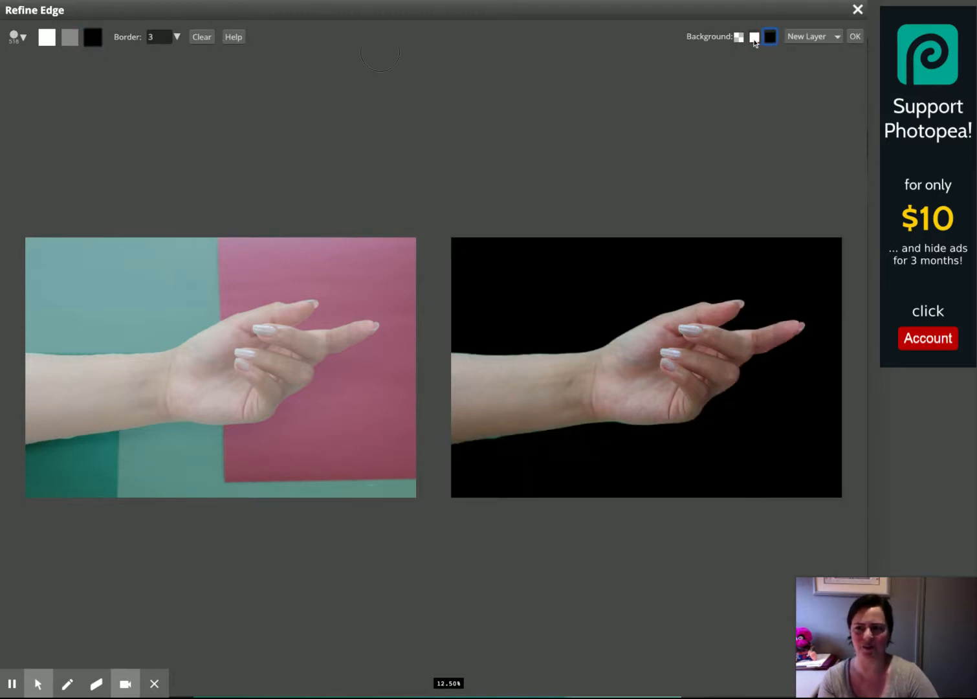
left_click(755, 36)
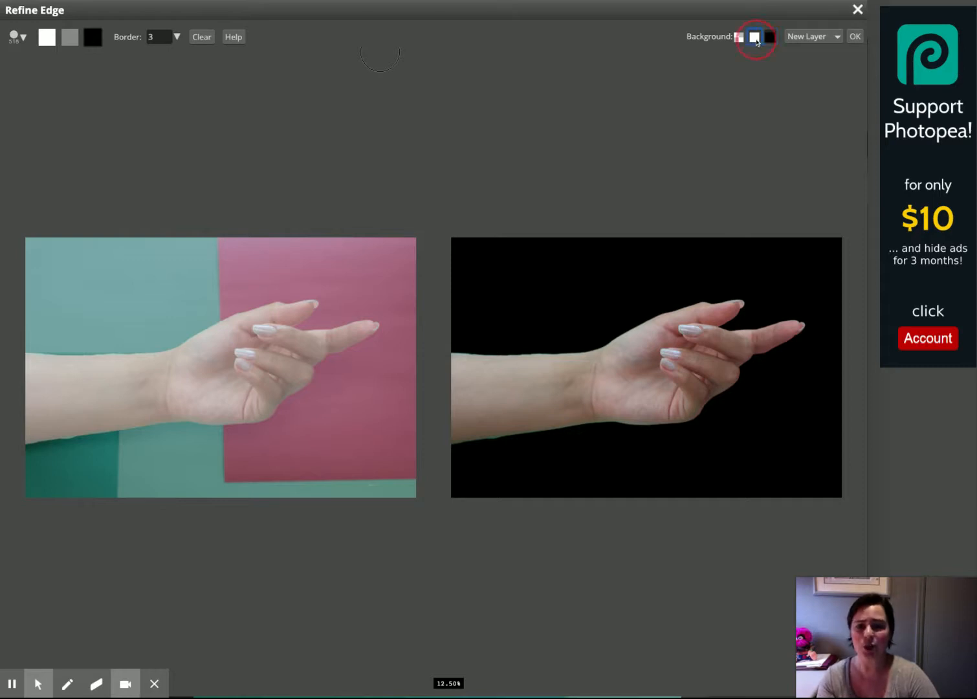
left_click(738, 38)
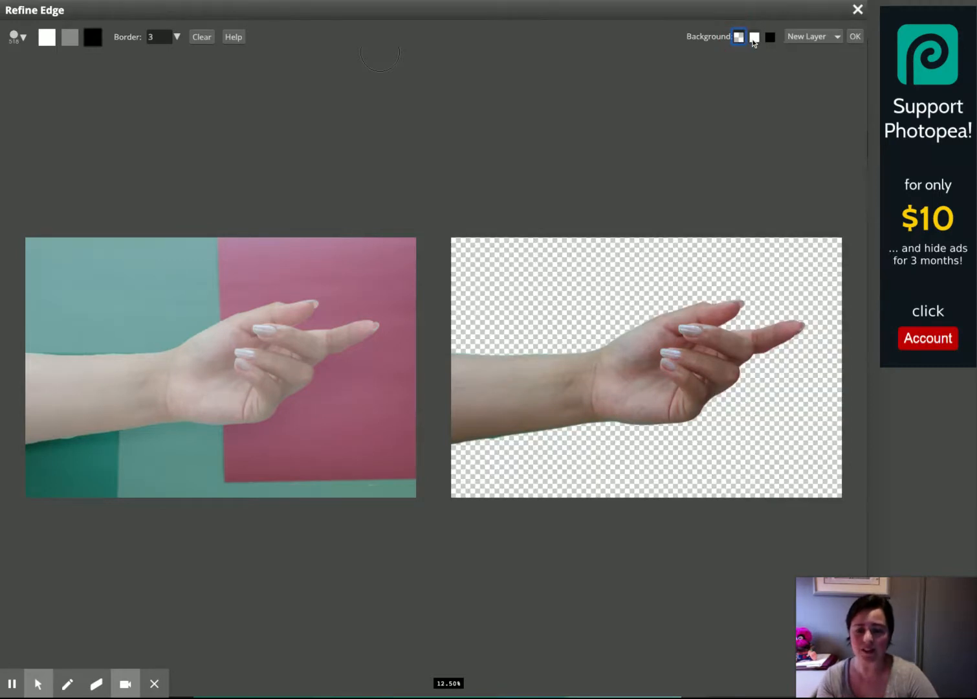
left_click(755, 37)
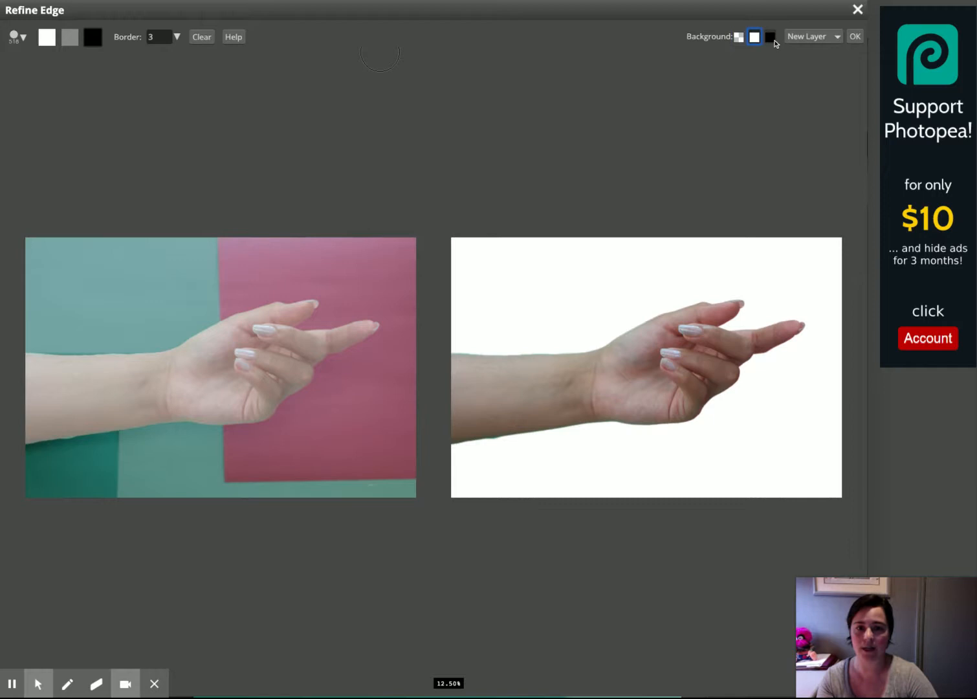
left_click(772, 38)
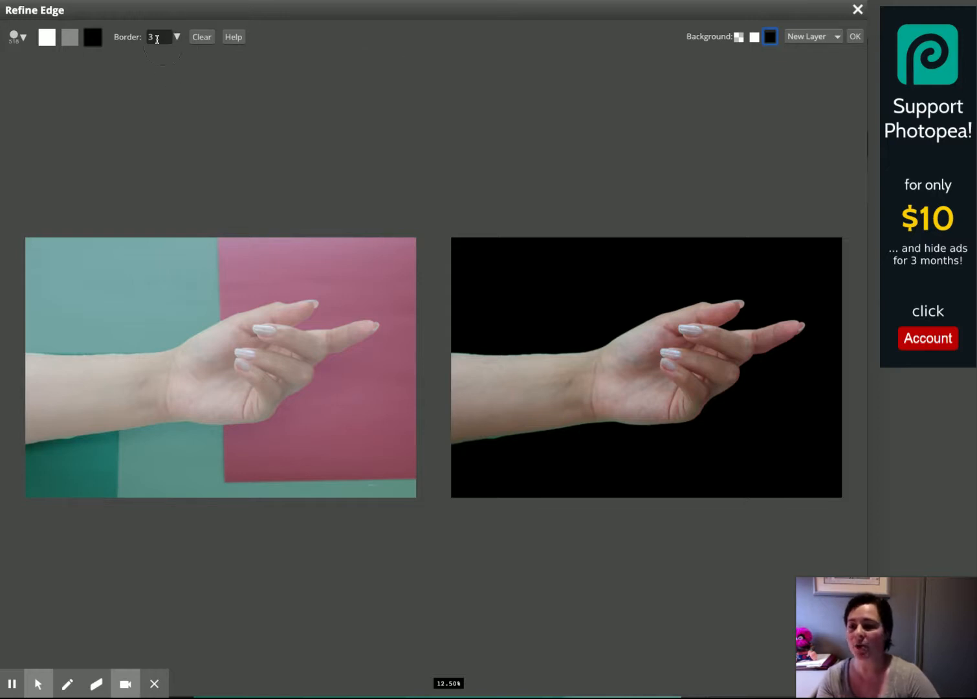
Widen the refinement border to 25 and check the arm's edge against white and black preview backgrounds
left_click(163, 37)
left_click(176, 37)
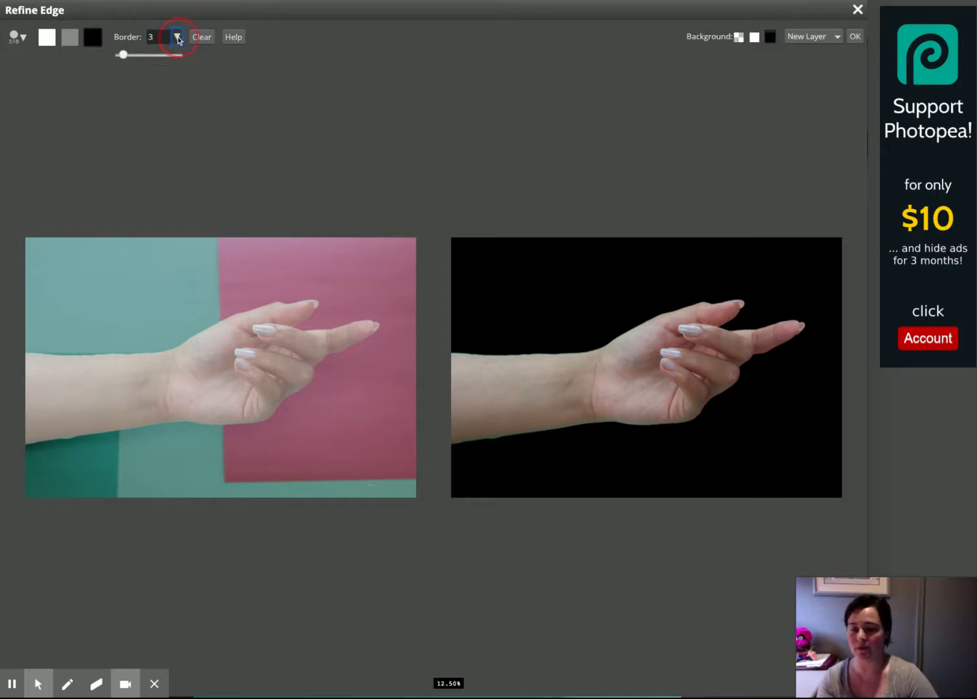
left_click(124, 56)
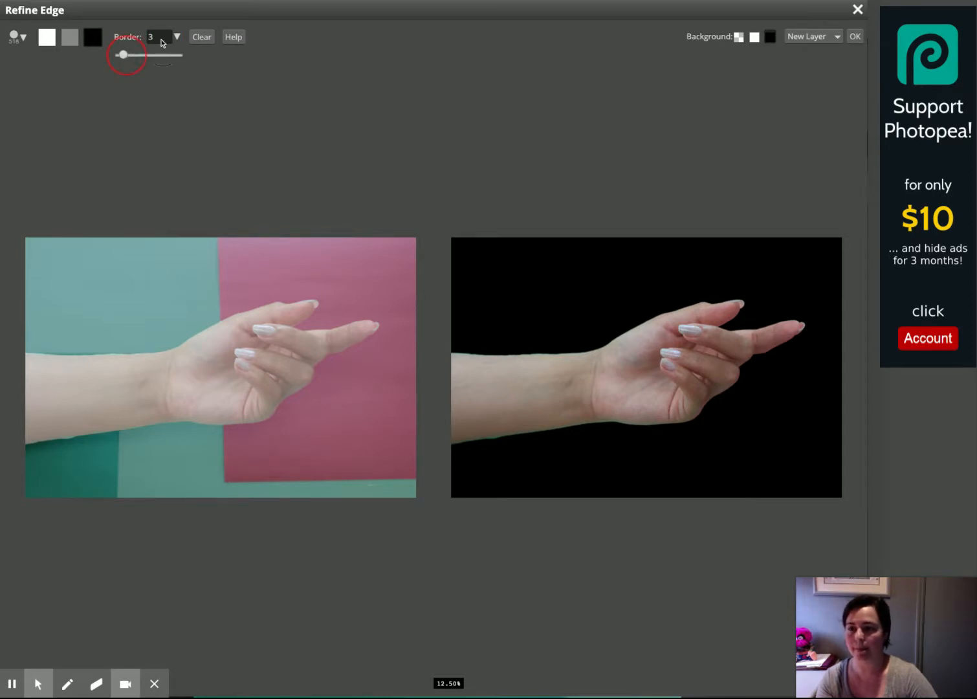
left_click(128, 57)
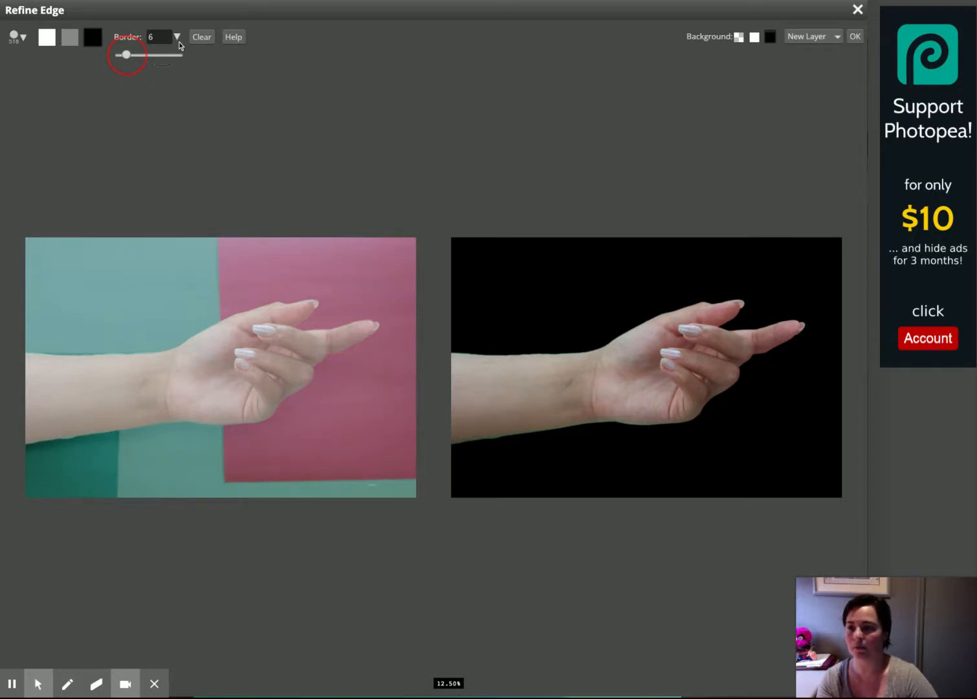
left_click(756, 36)
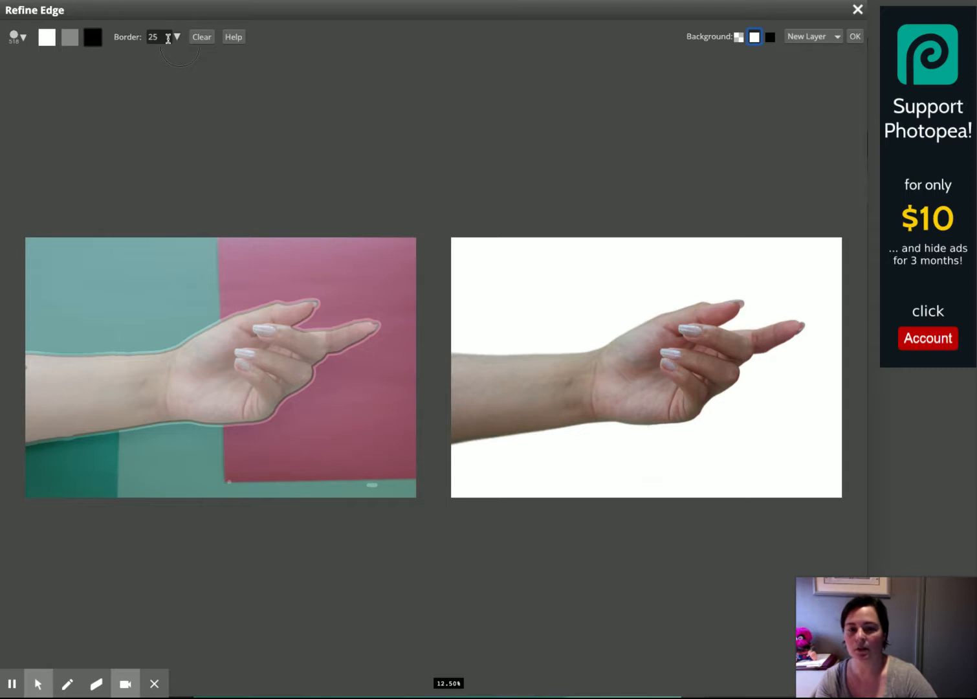
left_click(771, 39)
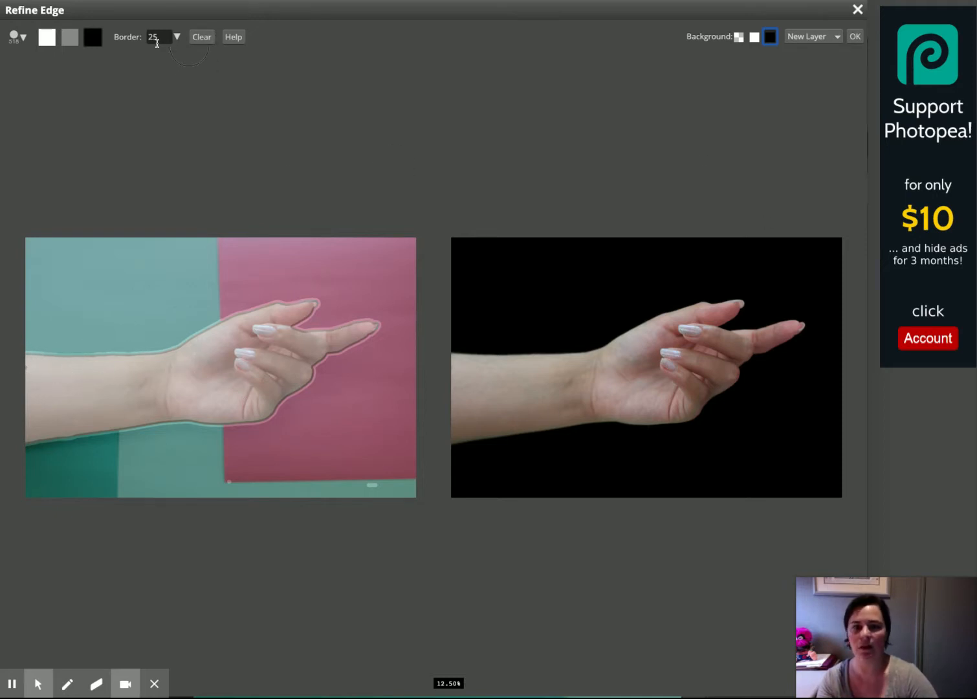
Output the refined hand and forearm cutout as a new layer and view the whole image
left_click(837, 40)
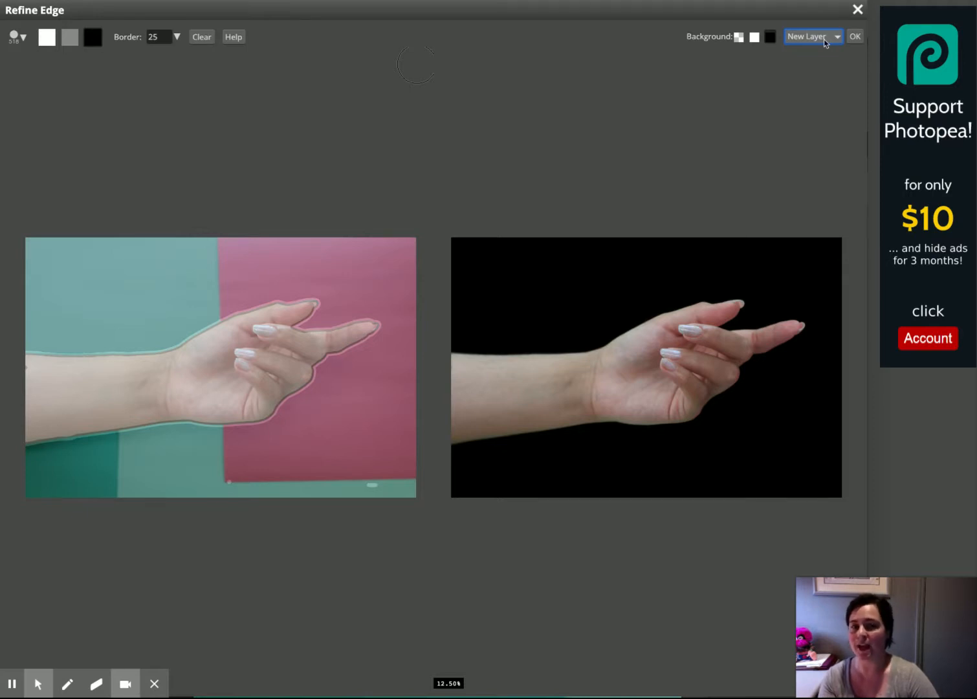
left_click(858, 37)
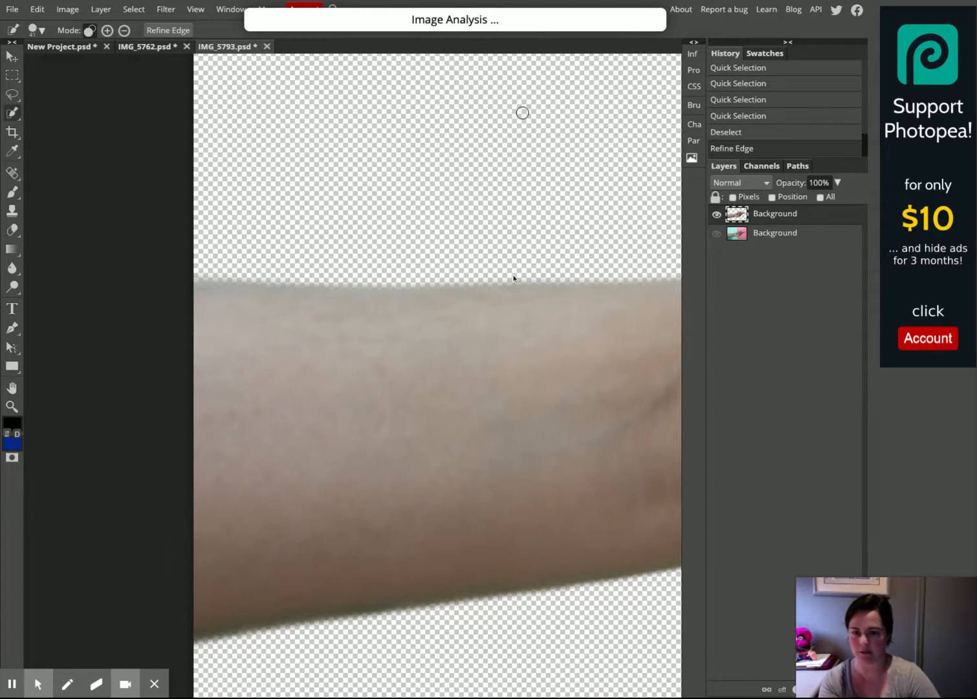
key("ctrl+minus")
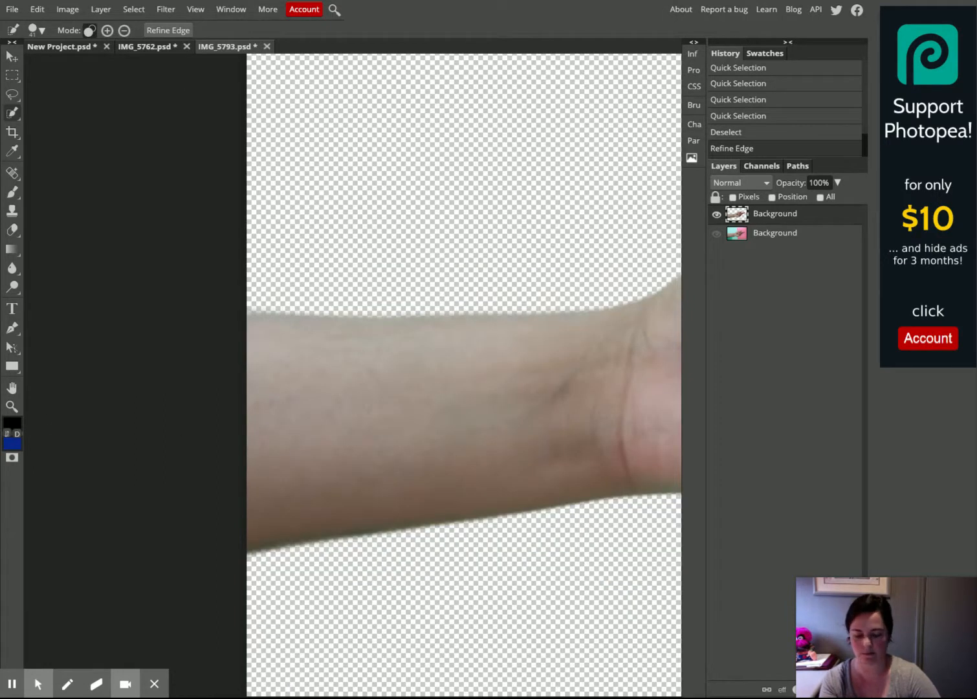
key("ctrl+minus")
key("ctrl+minus")
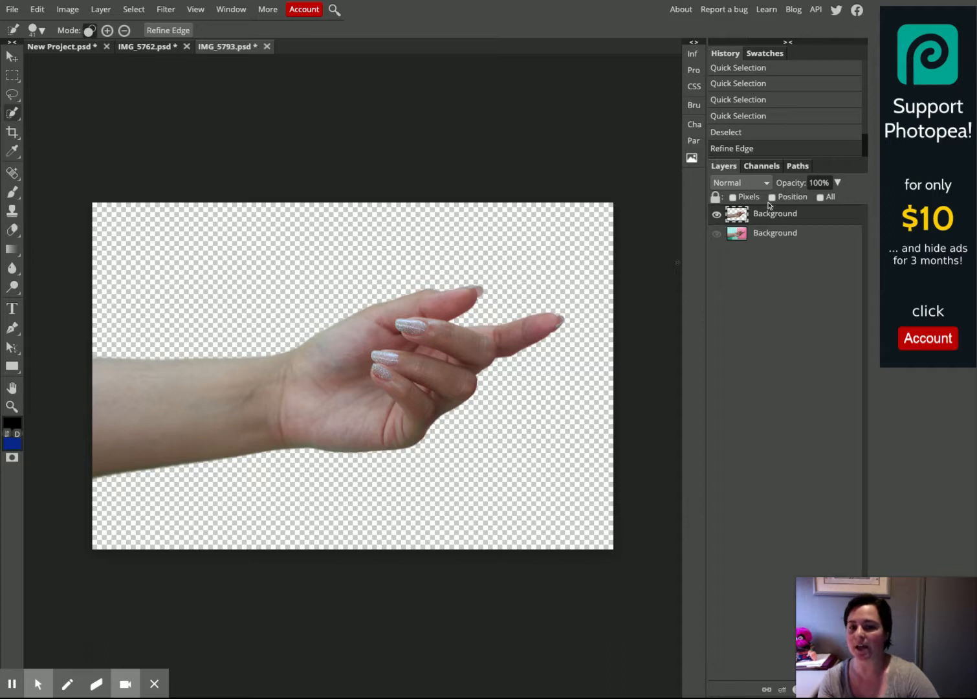
Toggle the original photo layer's visibility to compare it with the cutout, leaving the original hidden
left_click(771, 235)
left_click(720, 237)
left_click(718, 237)
left_click(718, 237)
left_click(719, 237)
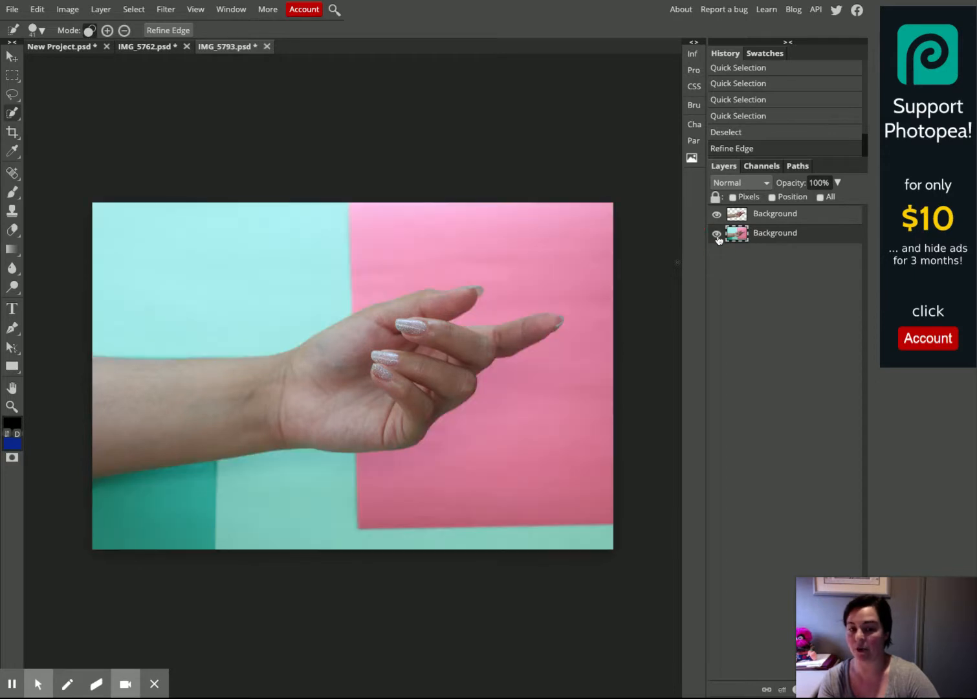
left_click(717, 236)
left_click(717, 236)
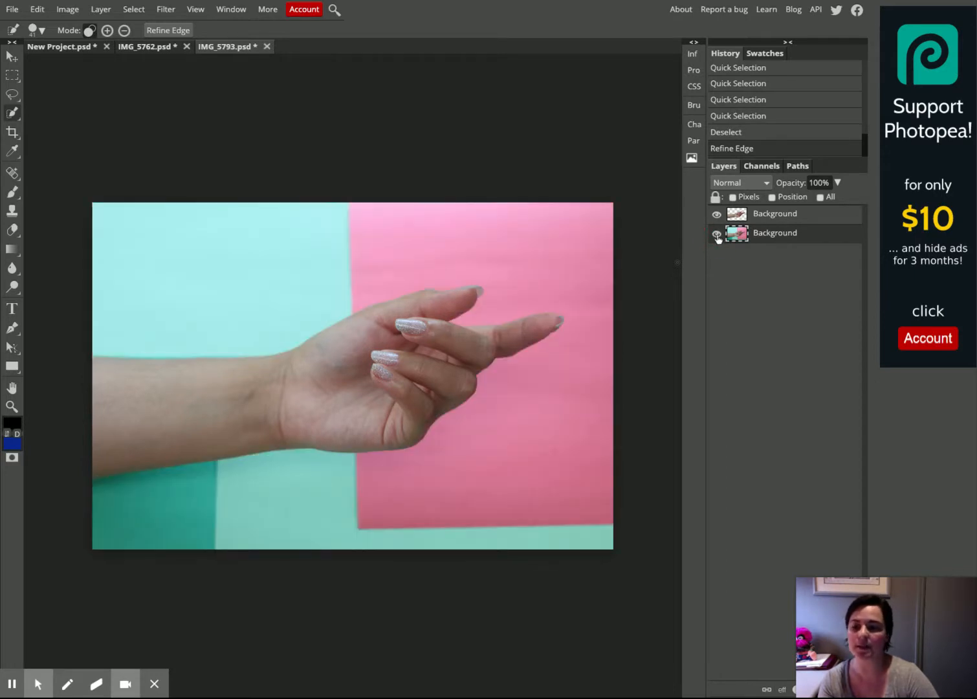
left_click(717, 236)
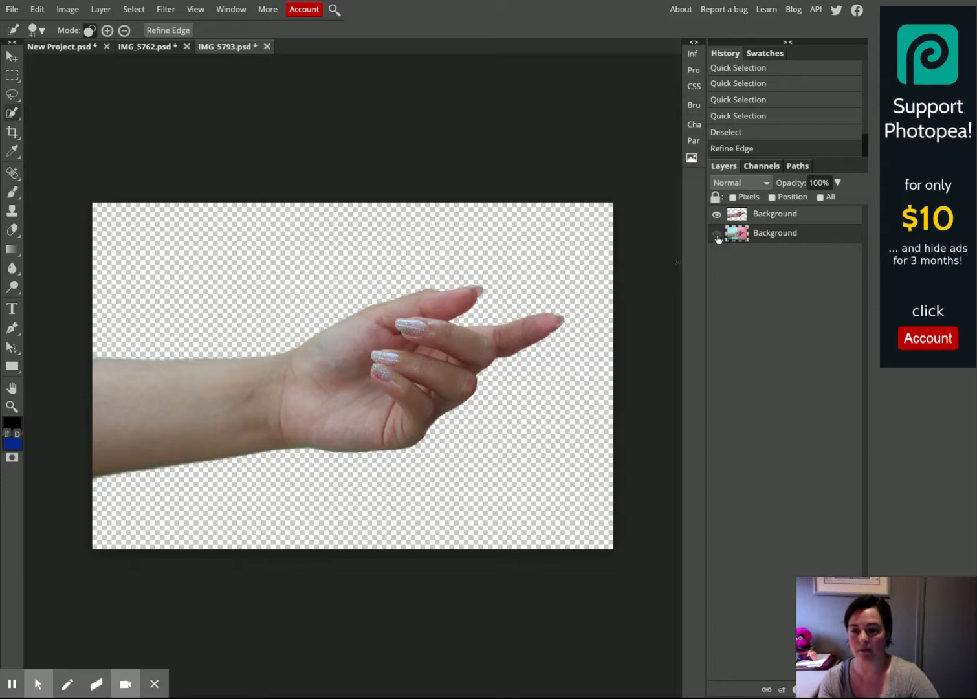